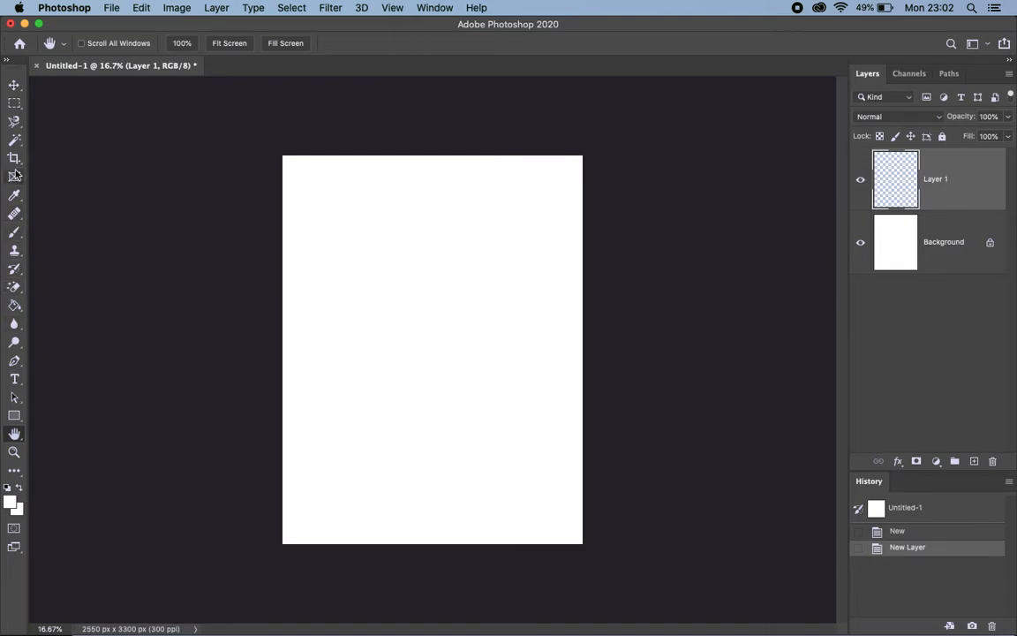
# Activate the Rectangle tool and set its drawing mode to Pixels
pyautogui.click(15, 417)
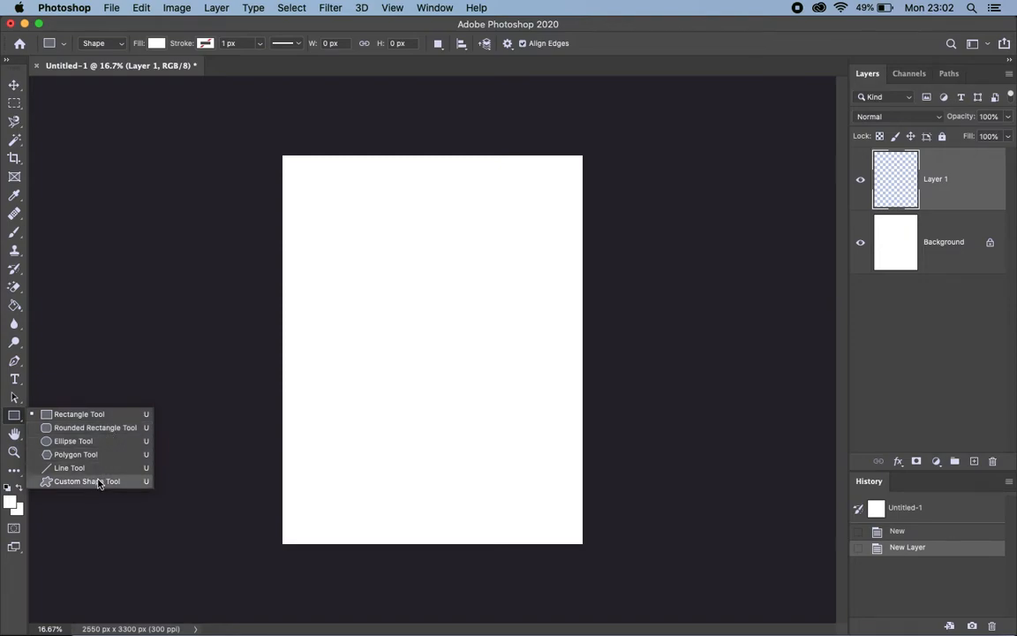
pyautogui.click(112, 416)
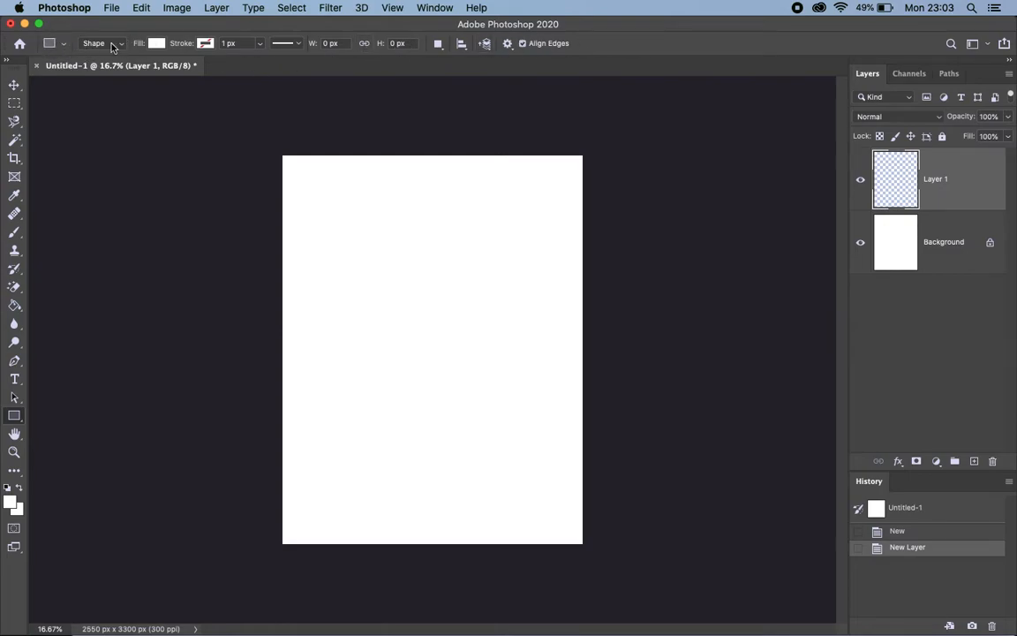
pyautogui.click(63, 45)
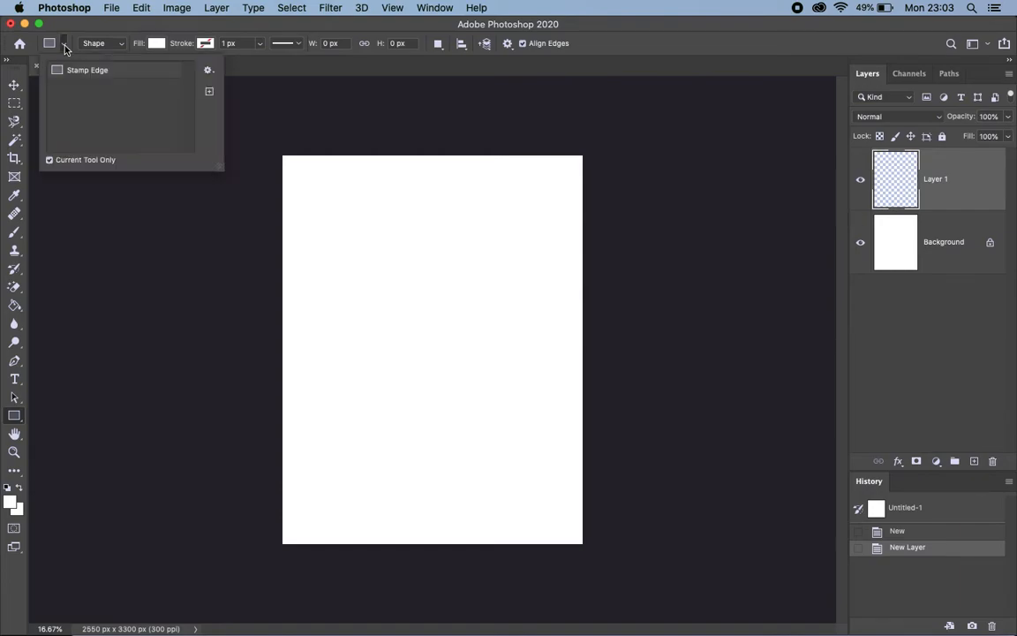
pyautogui.click(115, 46)
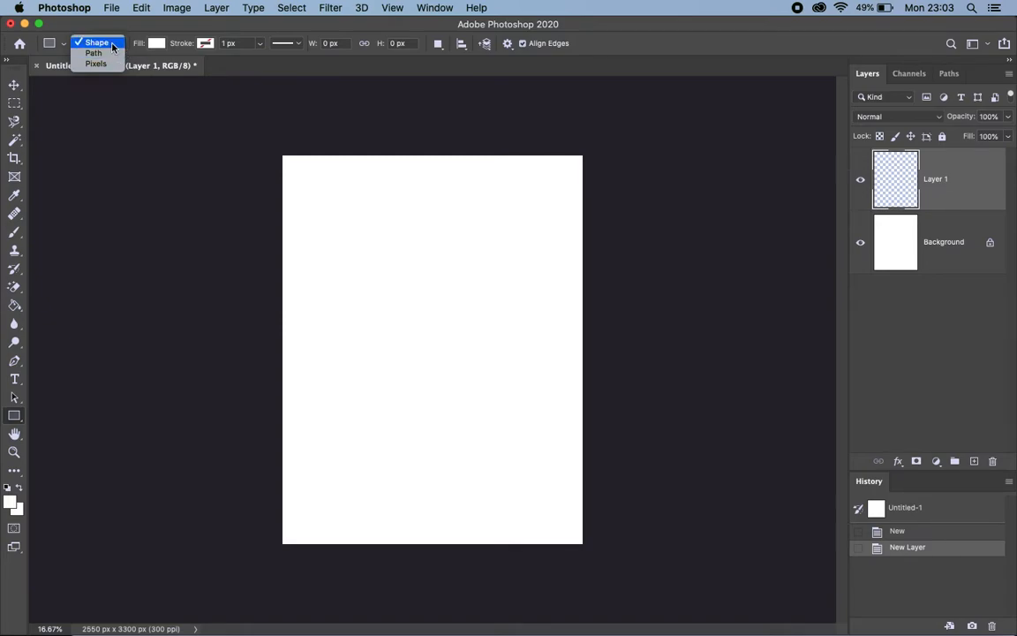
pyautogui.click(136, 31)
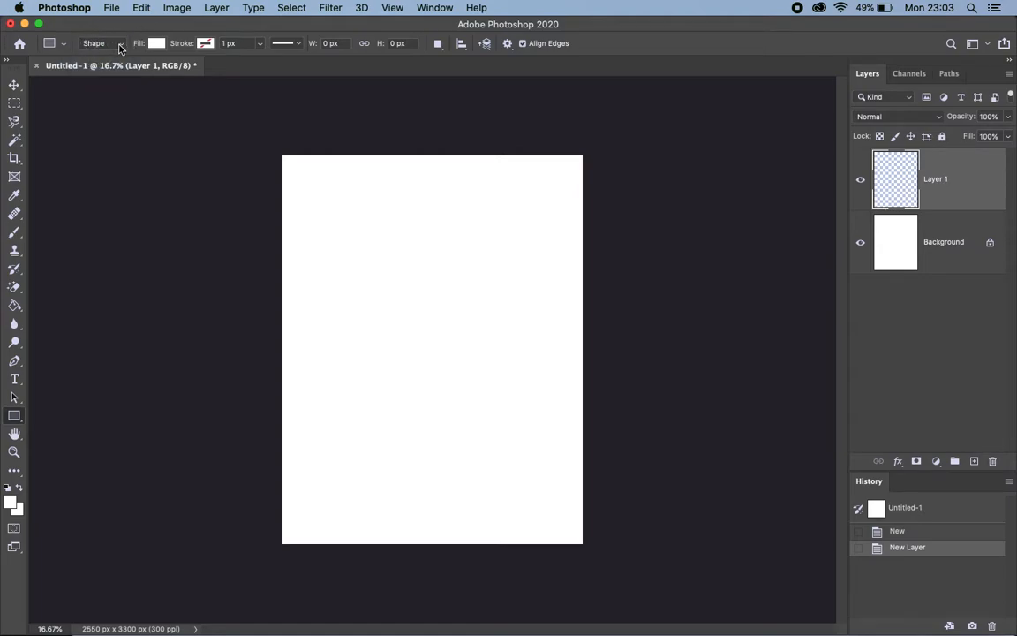
pyautogui.click(120, 46)
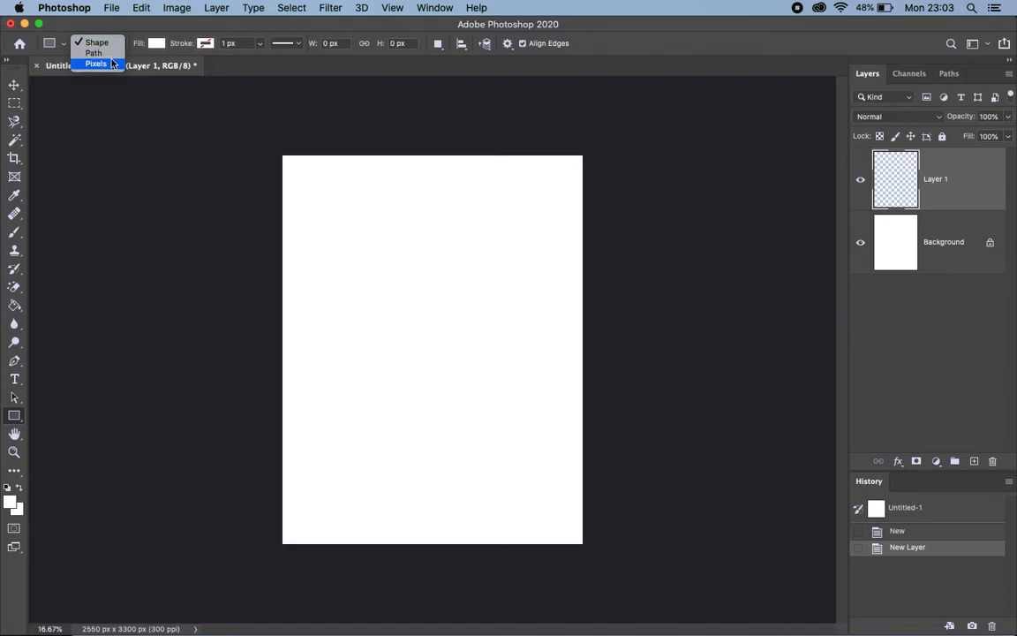
pyautogui.click(111, 67)
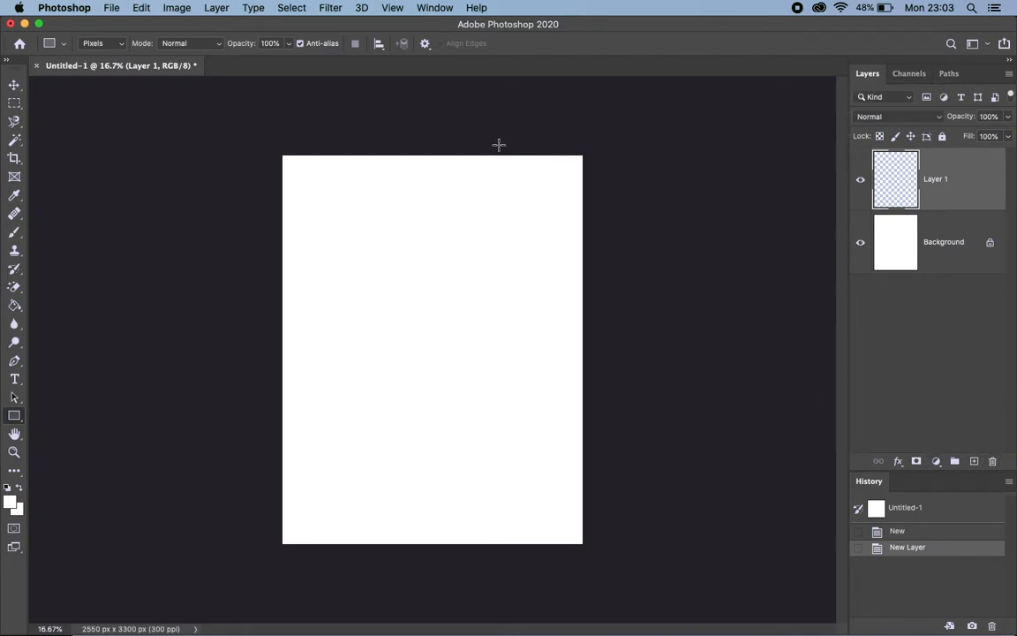
pyautogui.click(436, 10)
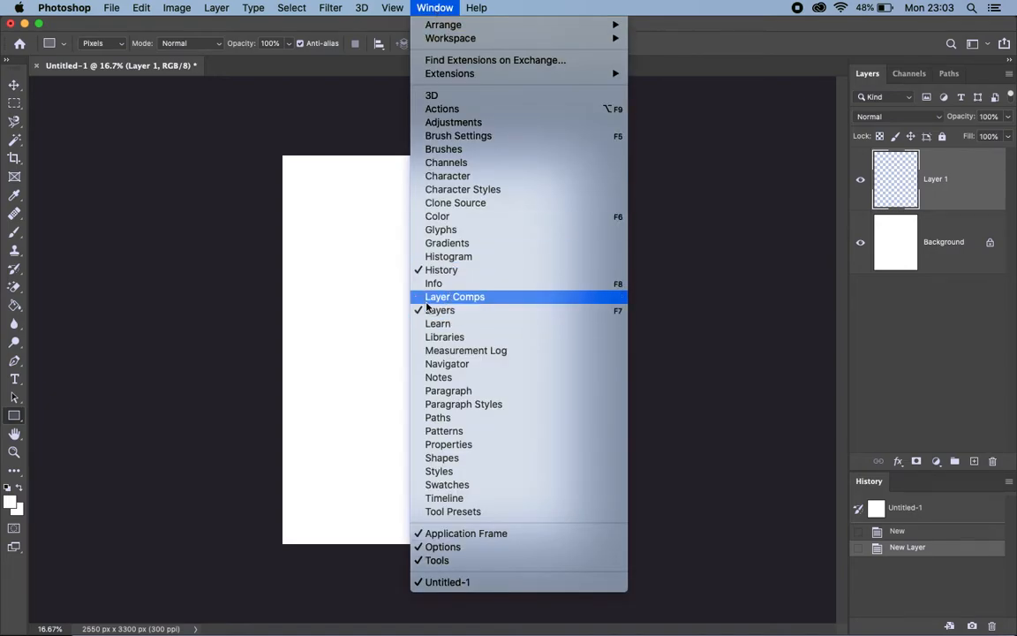
pyautogui.click(992, 351)
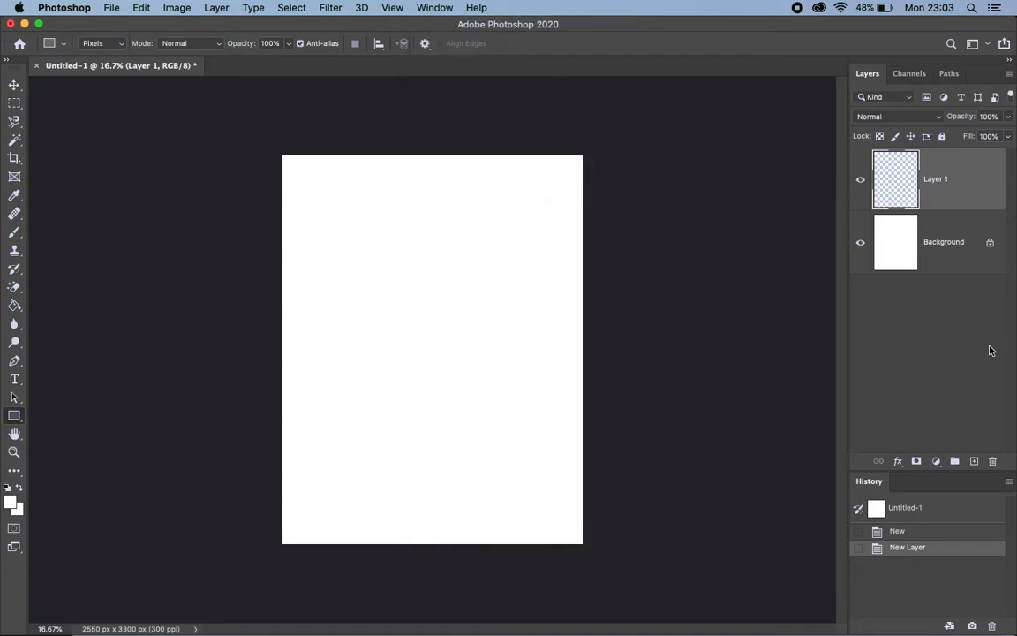
pyautogui.click(897, 232)
pyautogui.click(899, 177)
pyautogui.click(897, 228)
pyautogui.click(890, 186)
pyautogui.click(888, 247)
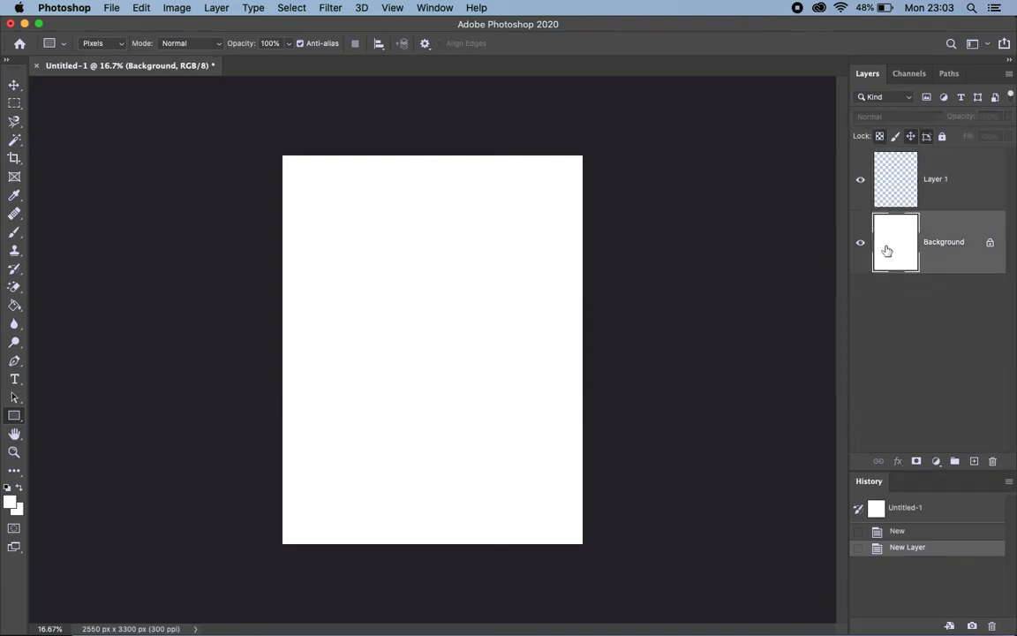
pyautogui.click(901, 183)
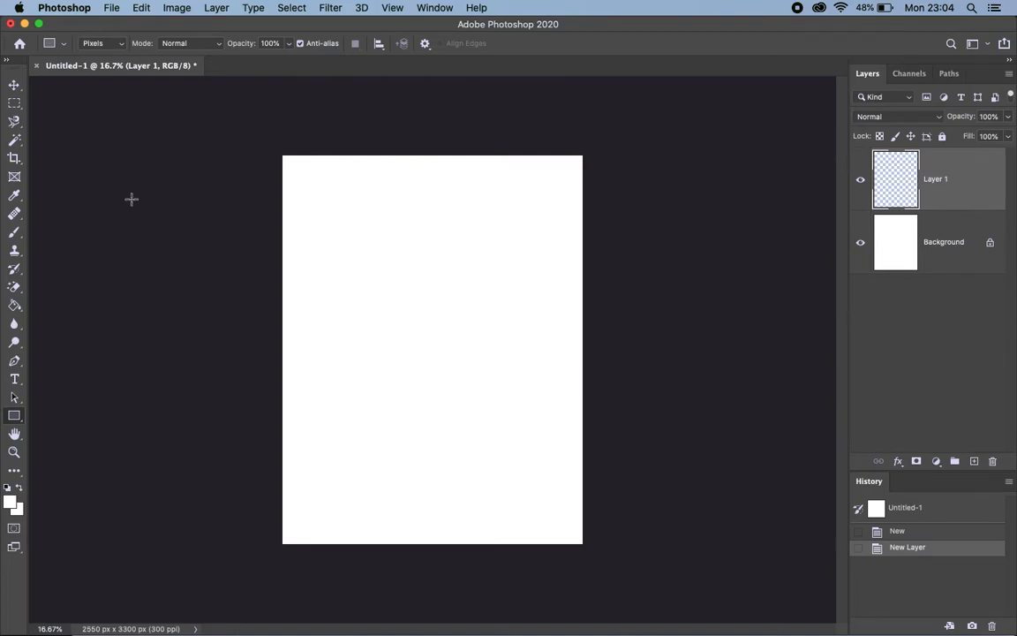
# Draw a white rectangle in the upper middle of the canvas on Layer 1 and set the foreground colour to red #ff0000
pyautogui.moveTo(350, 259); pyautogui.dragTo(516, 372)
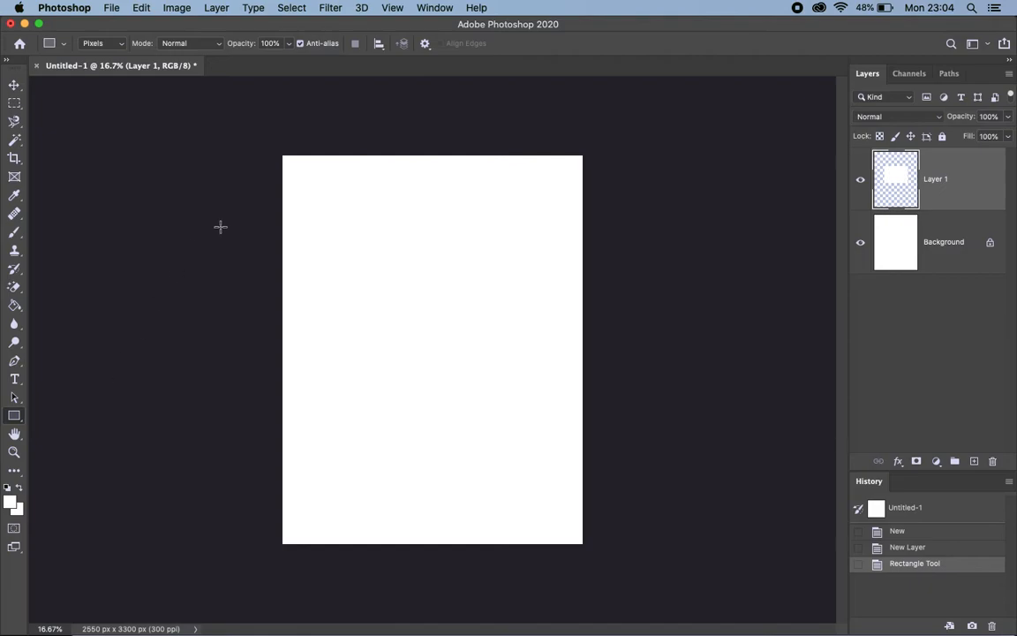
pyautogui.click(10, 503)
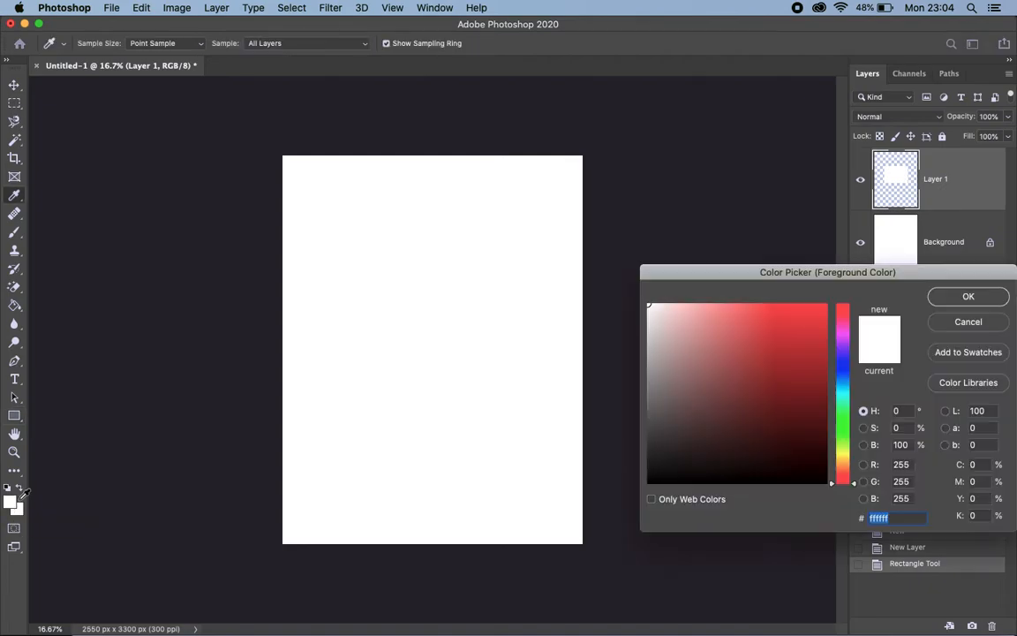
pyautogui.moveTo(813, 331); pyautogui.dragTo(827, 304)
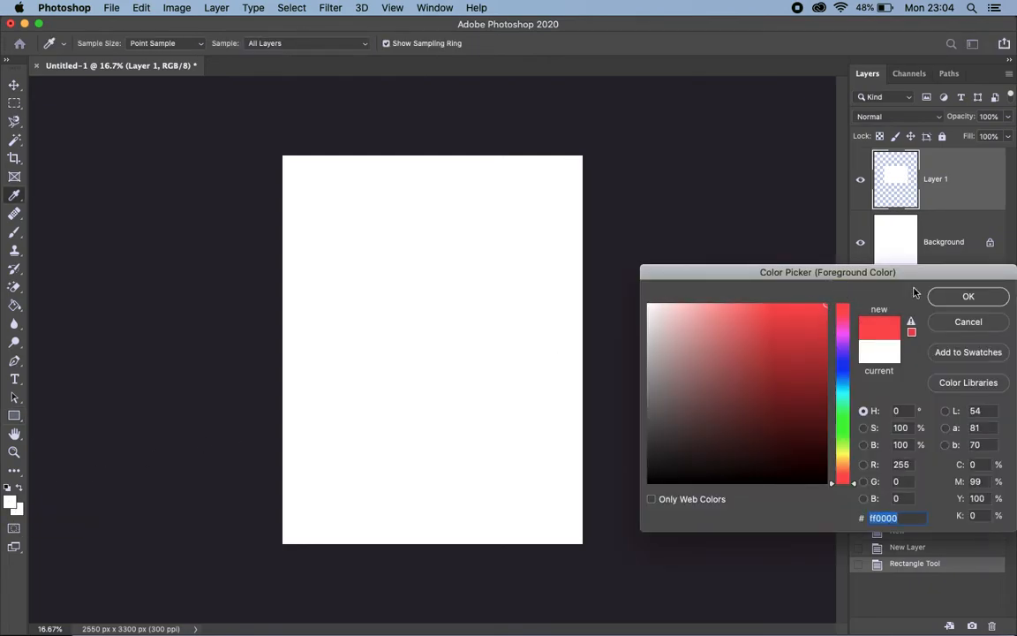
pyautogui.click(967, 297)
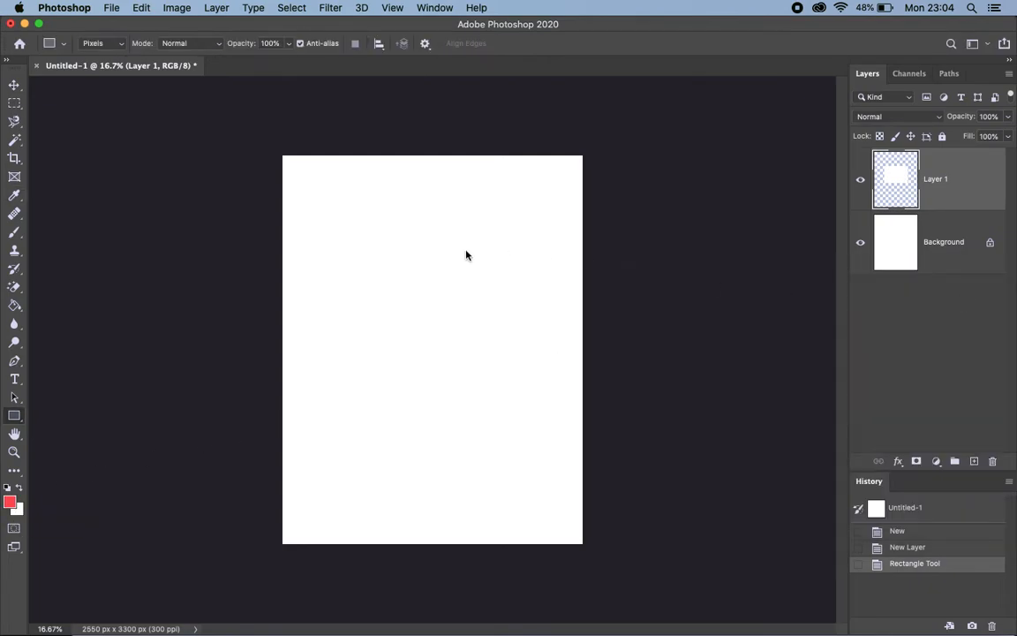
pyautogui.click(318, 215)
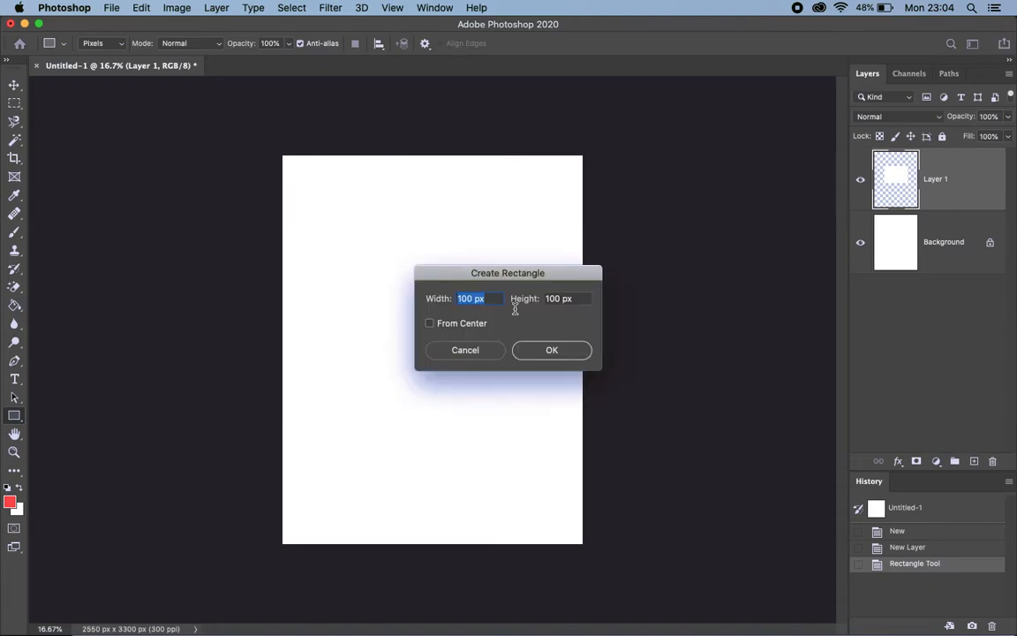
pyautogui.click(550, 350)
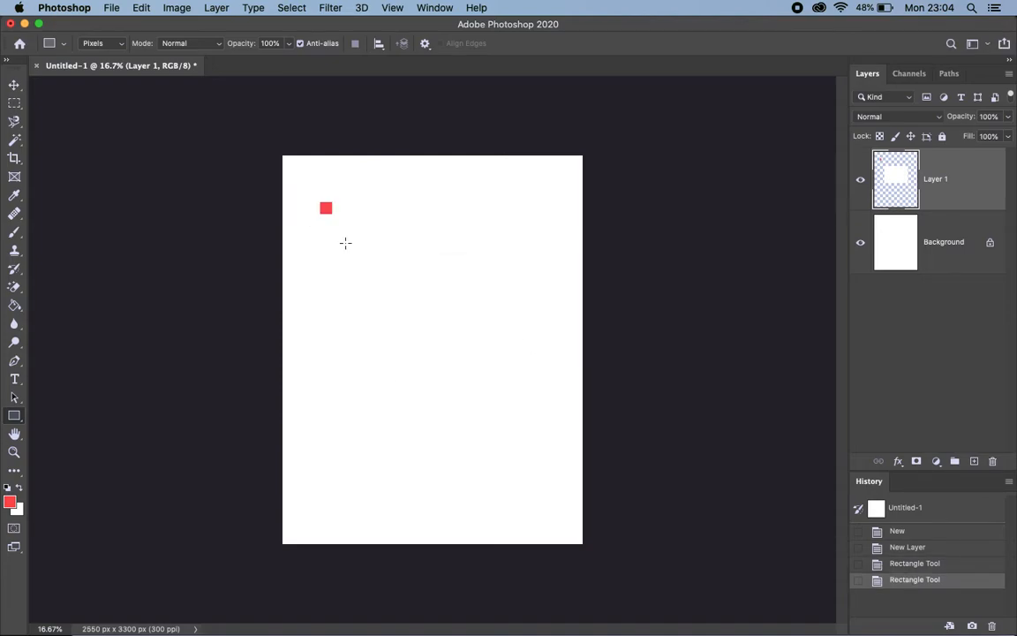
pyautogui.press('super+z')
# Draw one large red rectangle and five smaller ones overlapping its edges on Layer 1, forming a single irregular block
pyautogui.moveTo(325, 216); pyautogui.dragTo(551, 408)
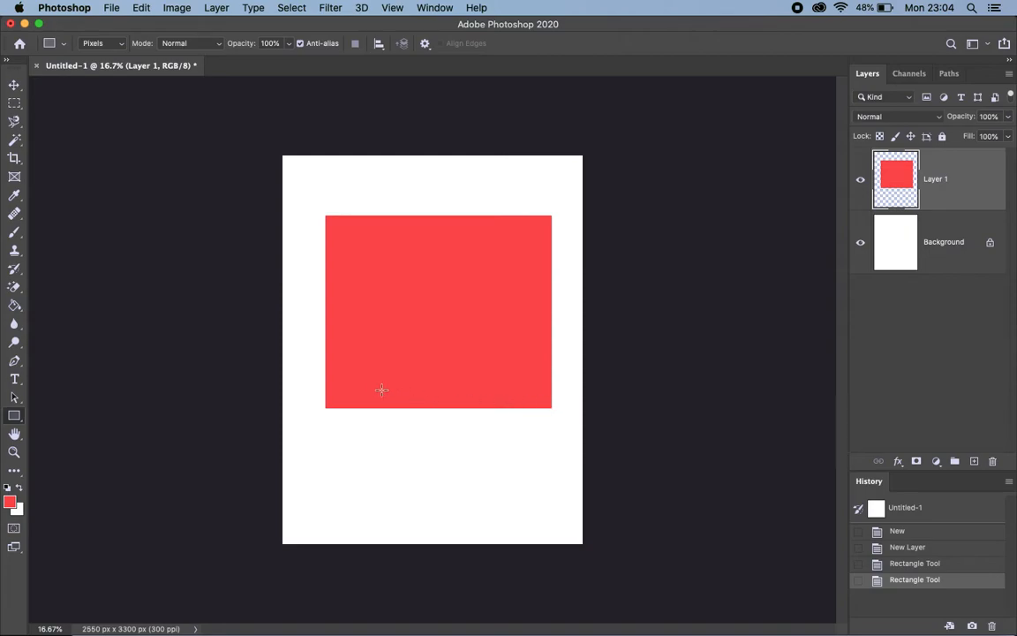
pyautogui.moveTo(315, 350); pyautogui.dragTo(451, 474)
pyautogui.moveTo(477, 375); pyautogui.dragTo(576, 433)
pyautogui.moveTo(479, 190); pyautogui.dragTo(555, 257)
pyautogui.moveTo(319, 199); pyautogui.dragTo(364, 254)
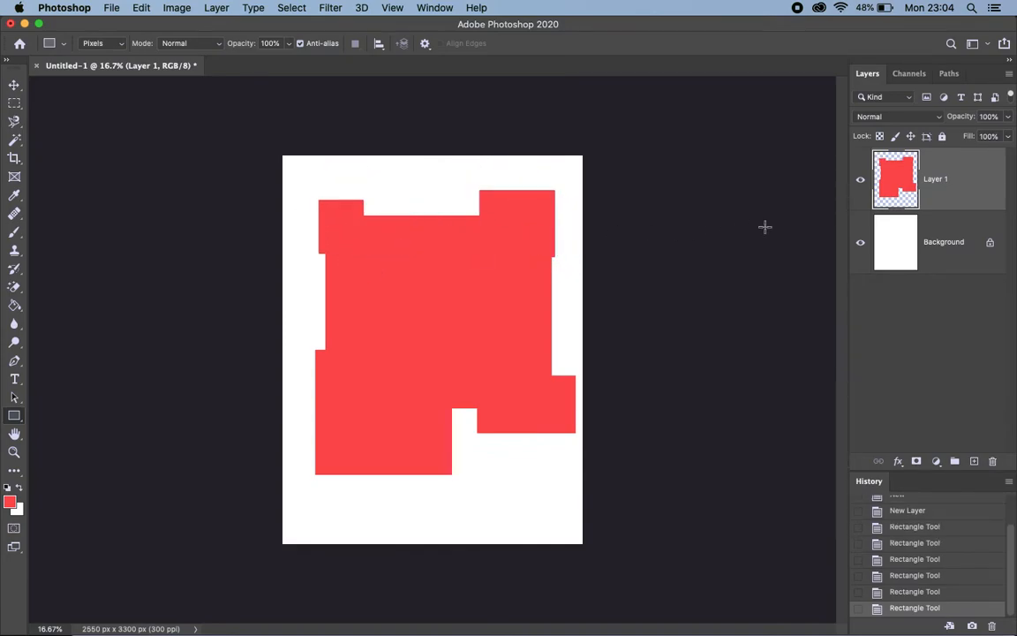
pyautogui.moveTo(401, 191); pyautogui.dragTo(449, 263)
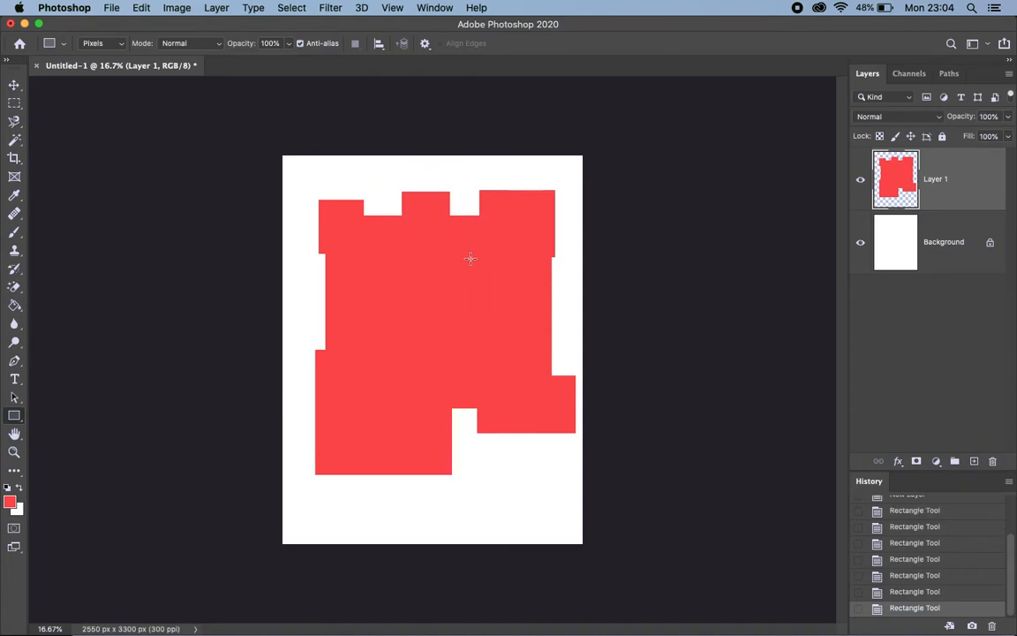
# Add a new layer above Layer 1 and set the foreground colour to white #ffffff
pyautogui.click(975, 461)
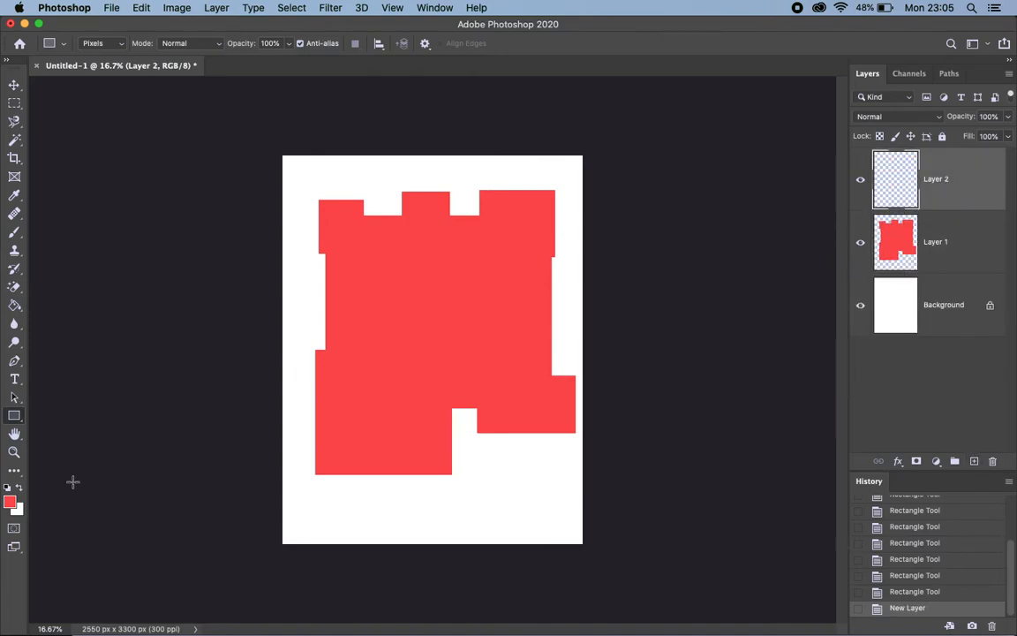
pyautogui.click(10, 500)
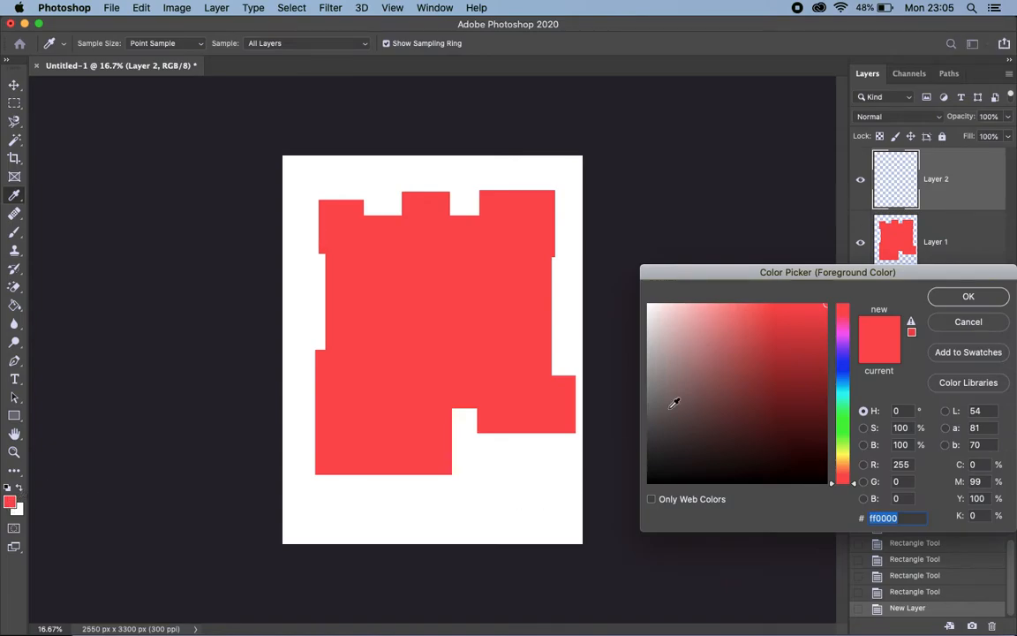
pyautogui.click(680, 370)
pyautogui.click(572, 292)
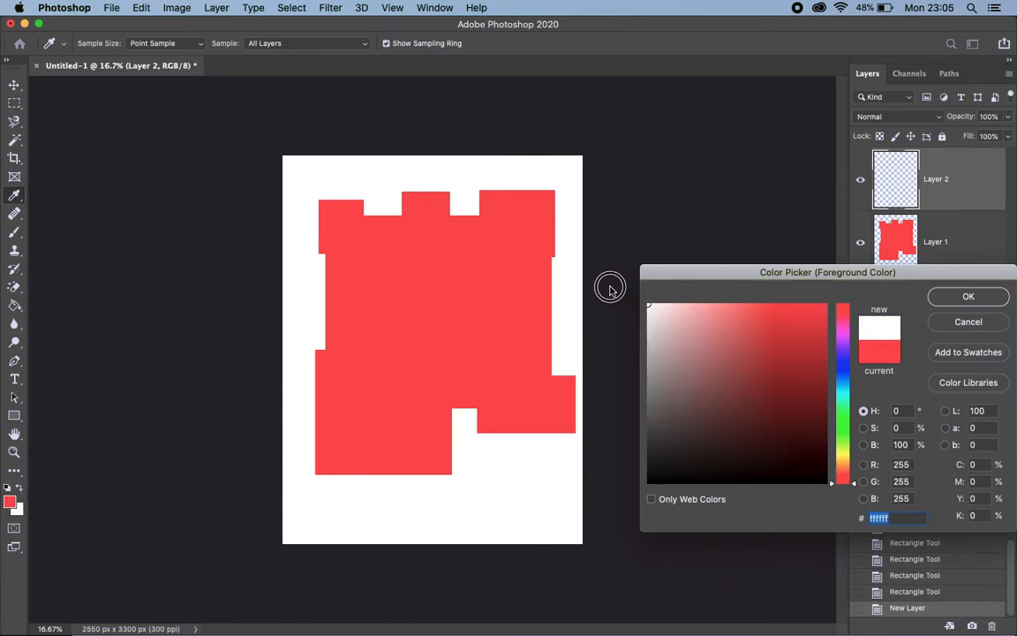
pyautogui.click(966, 298)
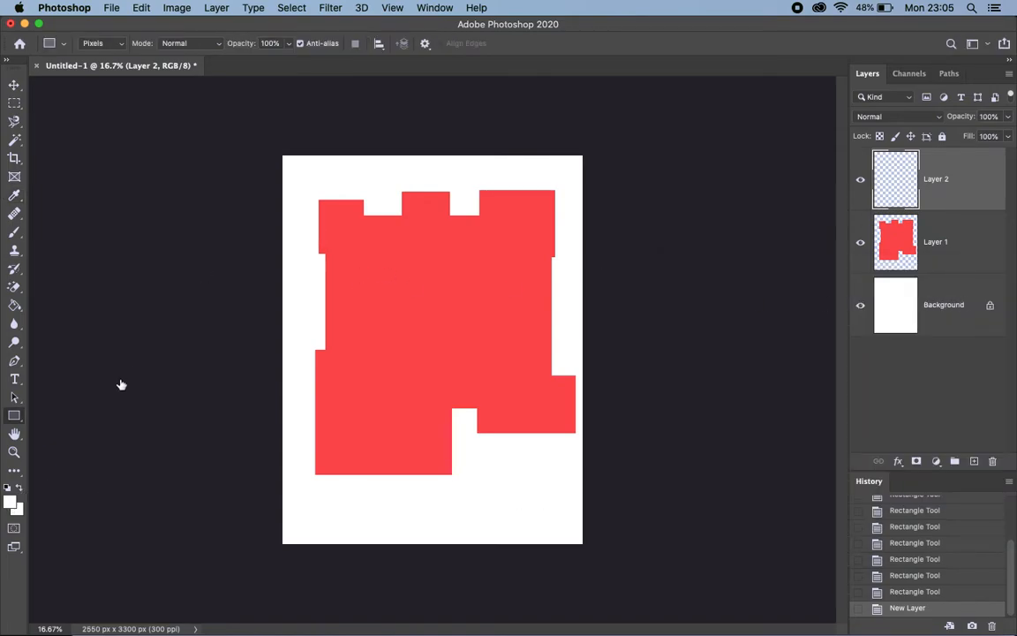
# Draw a white rectangle over the centre of the red block on Layer 2
pyautogui.click(366, 297)
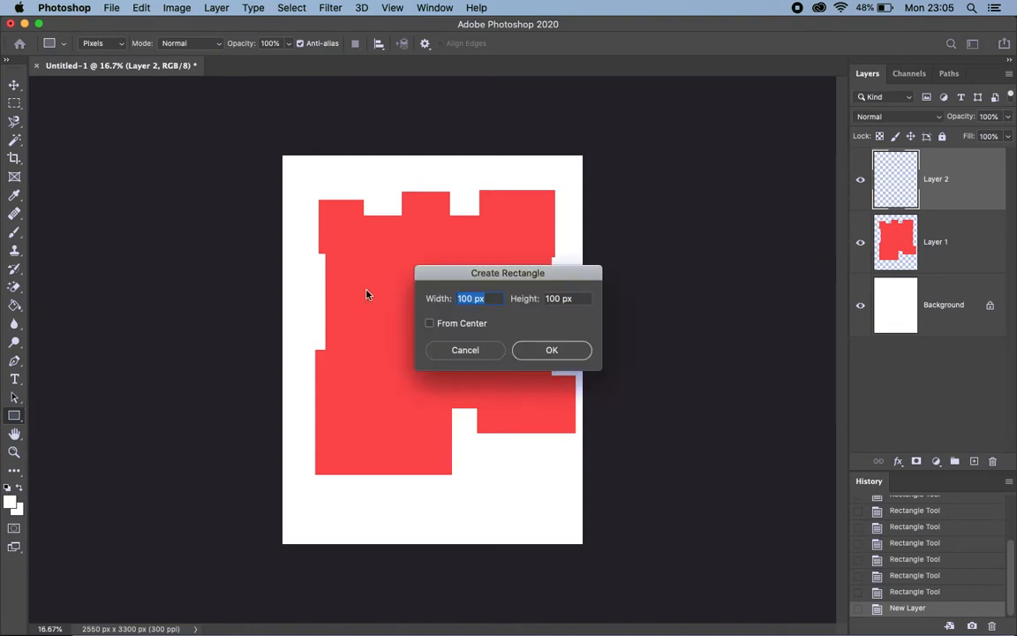
pyautogui.press('Escape')
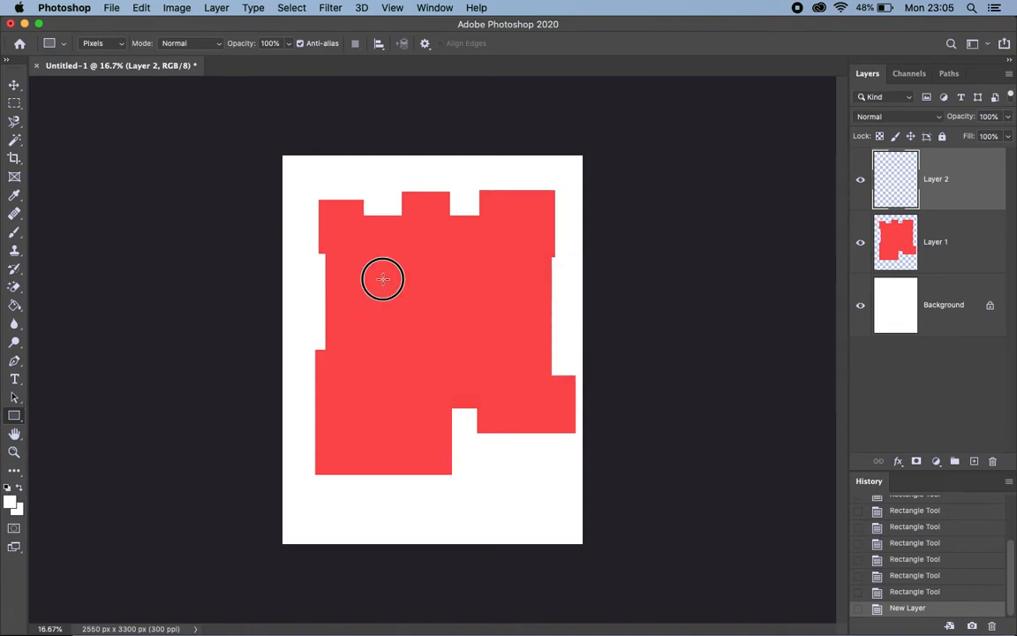
pyautogui.moveTo(504, 360); pyautogui.dragTo(382, 279)
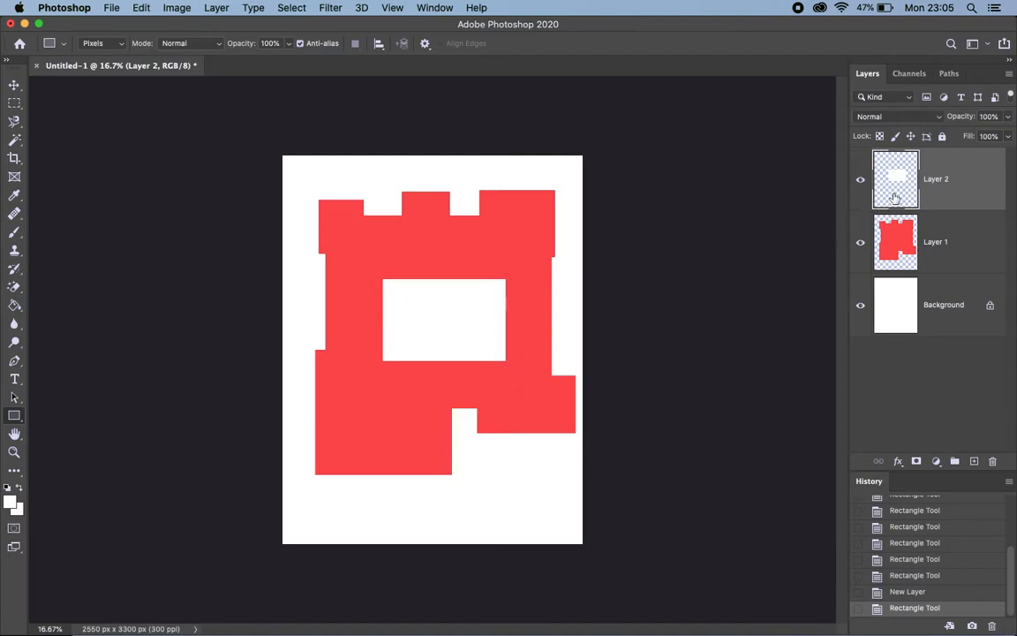
# Set the foreground colour to green #26e46e
pyautogui.click(9, 502)
pyautogui.click(840, 413)
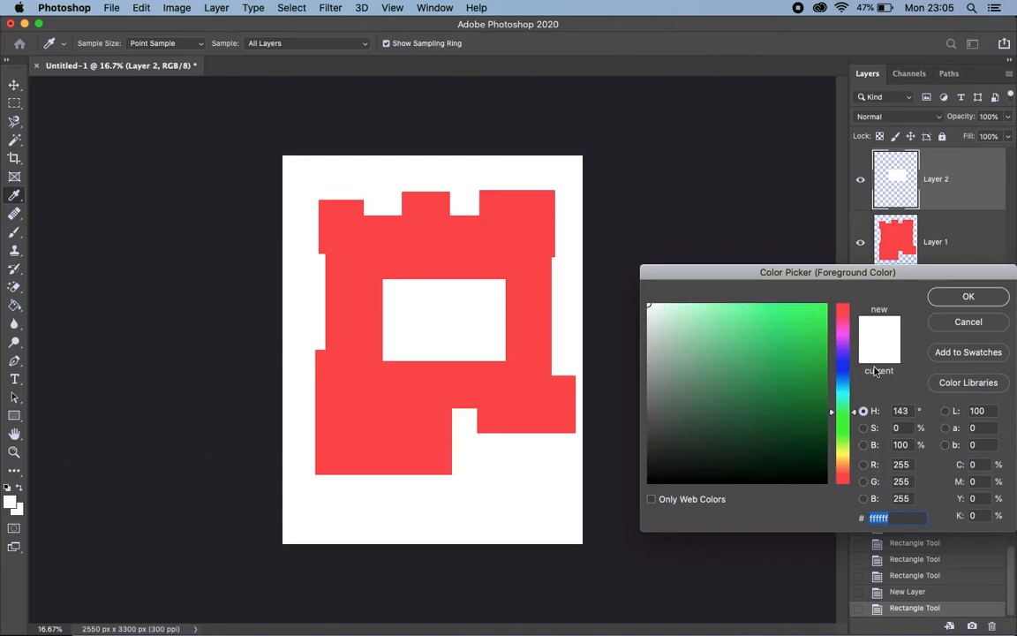
pyautogui.click(797, 321)
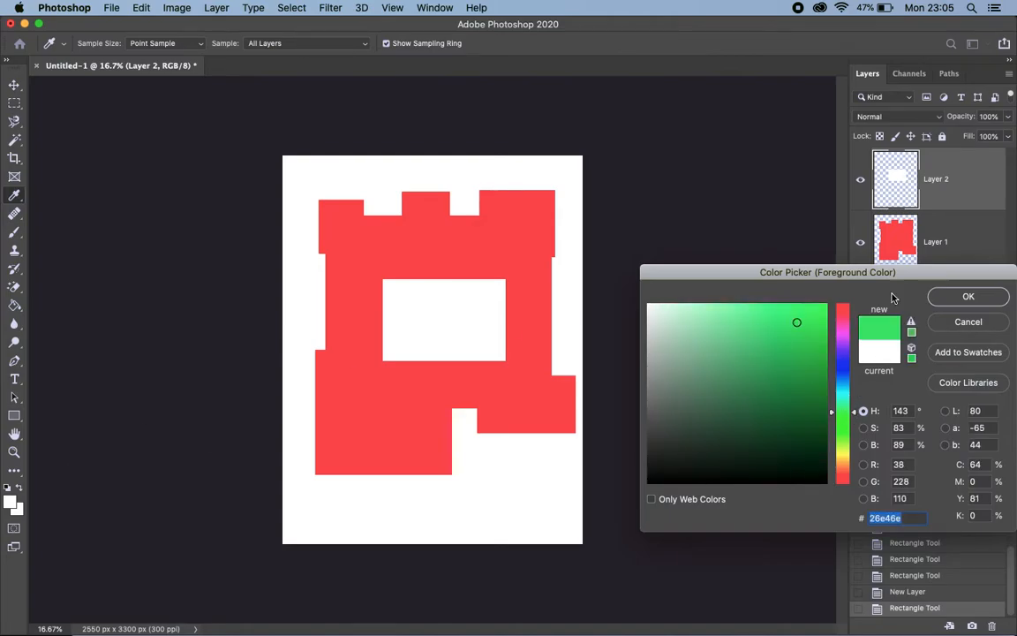
pyautogui.click(968, 296)
# Draw five green rectangles on Layer 2 over the white rectangle and the red block, including a large square and a strip reaching past the red edge
pyautogui.moveTo(411, 306); pyautogui.dragTo(477, 337)
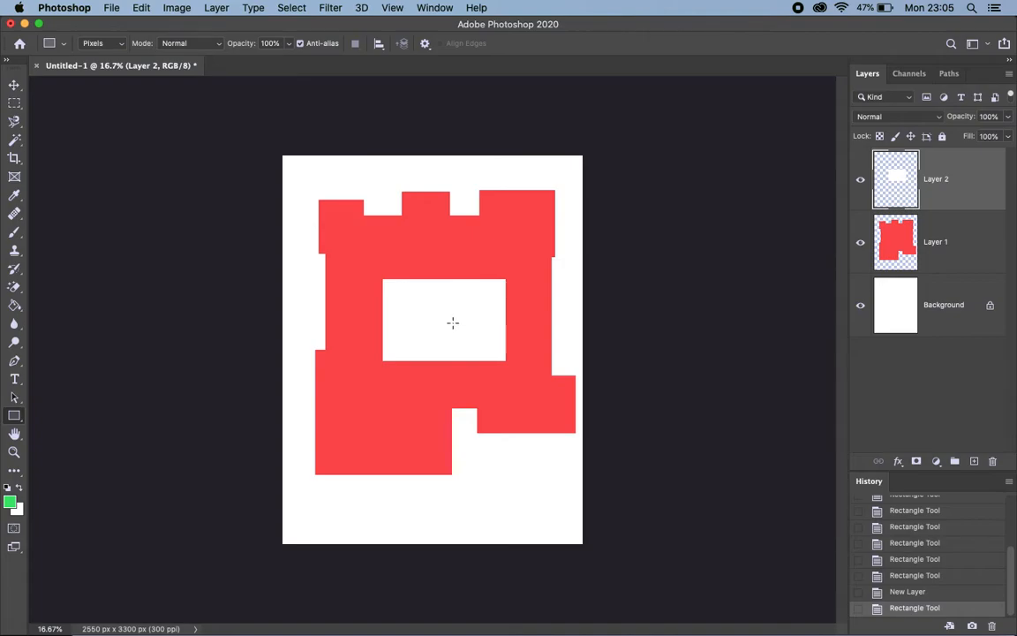
pyautogui.moveTo(368, 264); pyautogui.dragTo(448, 382)
pyautogui.moveTo(495, 262); pyautogui.dragTo(532, 314)
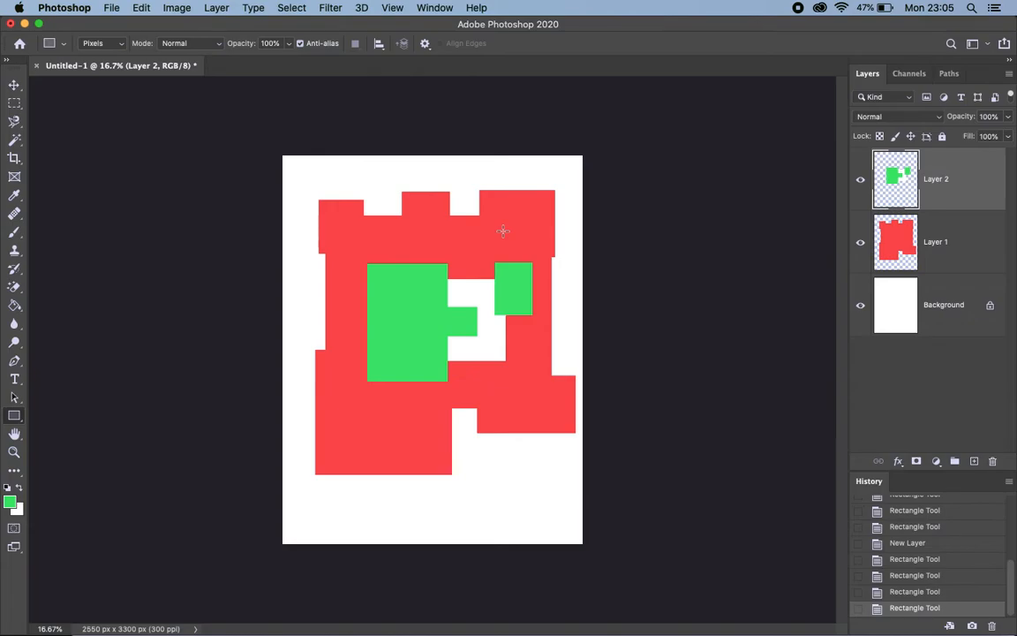
pyautogui.moveTo(499, 229); pyautogui.dragTo(423, 279)
pyautogui.moveTo(379, 302); pyautogui.dragTo(322, 444)
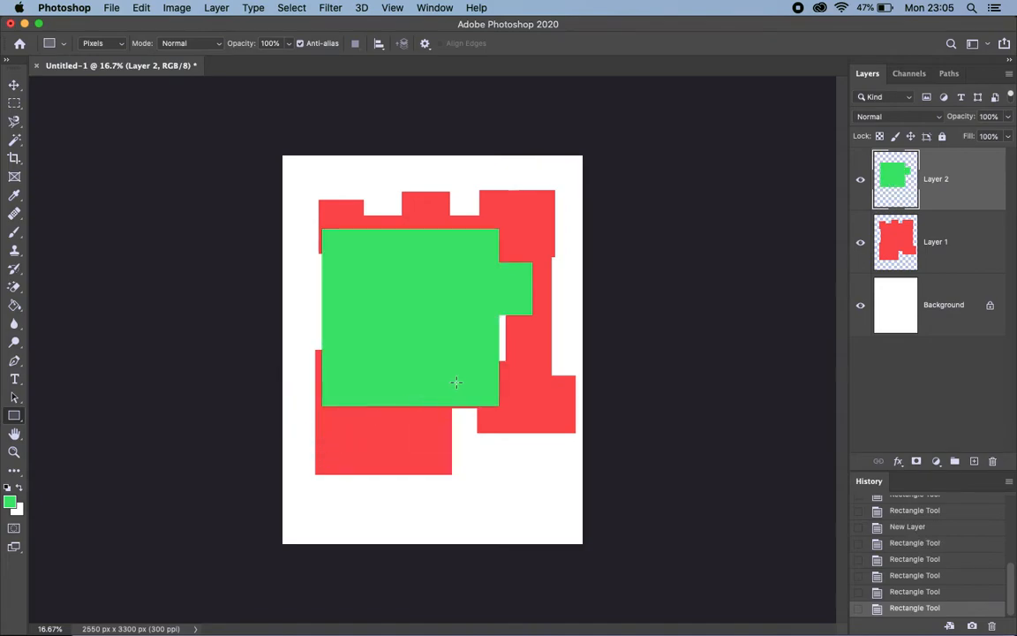
pyautogui.moveTo(462, 359); pyautogui.dragTo(577, 395)
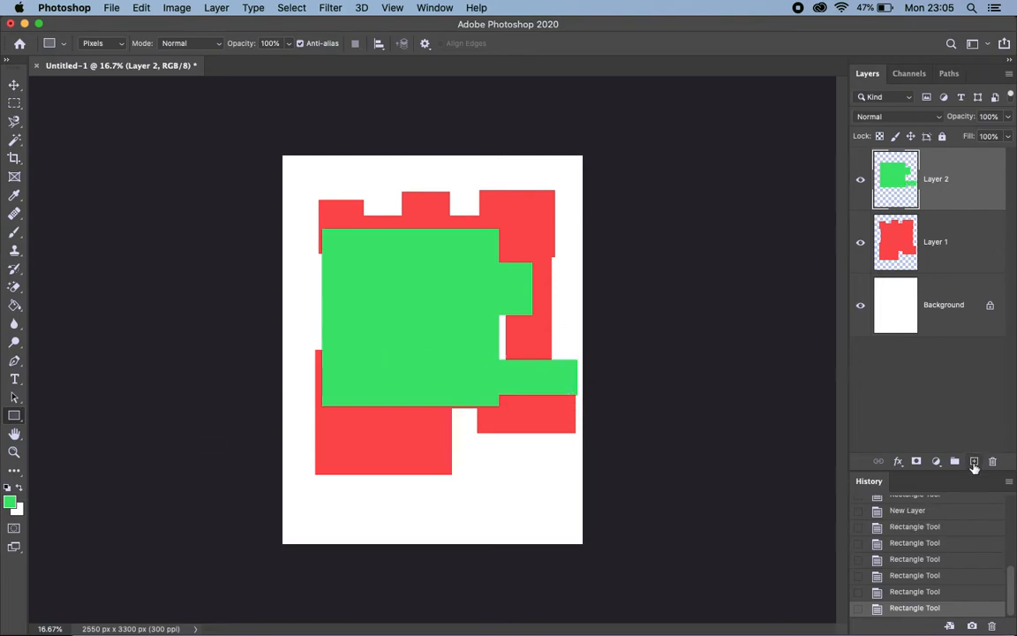
# Add a new layer above Layer 2 and set the foreground colour to blue #1a53f6
pyautogui.click(974, 460)
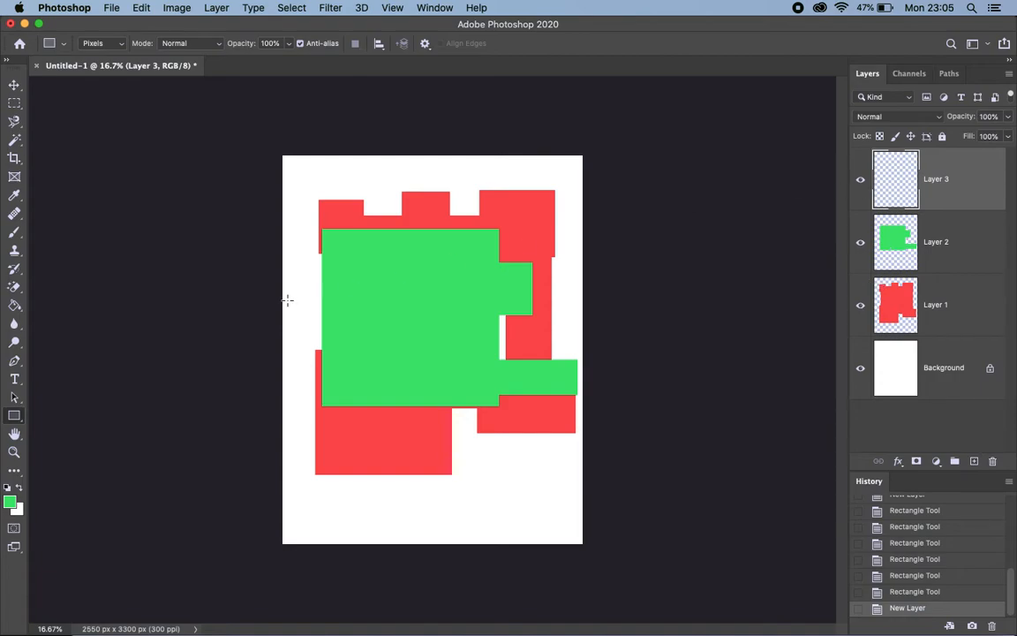
pyautogui.click(12, 504)
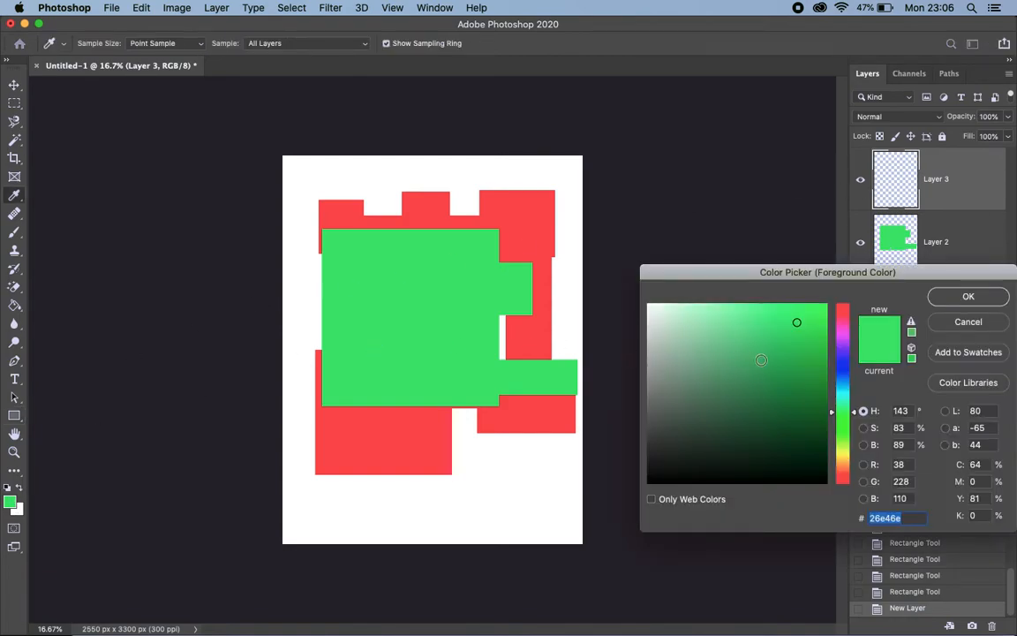
pyautogui.click(844, 371)
pyautogui.click(807, 309)
pyautogui.press('Return')
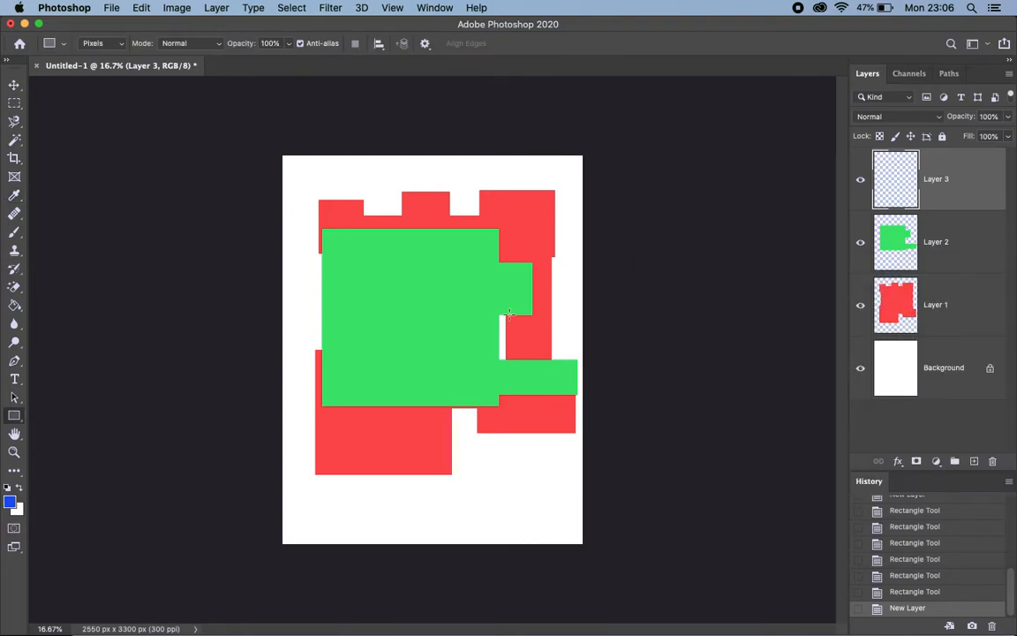
# Draw two overlapping blue rectangles on Layer 3, one about 1181 x 923 px over the green block's lower right and a smaller square up and left
pyautogui.moveTo(331, 237); pyautogui.dragTo(468, 345)
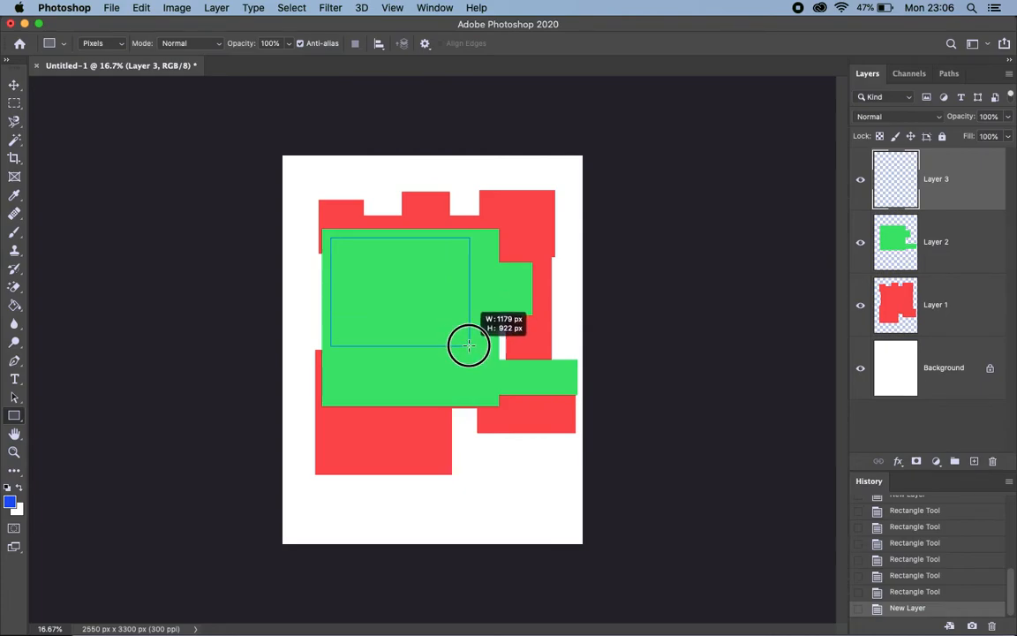
pyautogui.moveTo(469, 346); pyautogui.dragTo(563, 415)
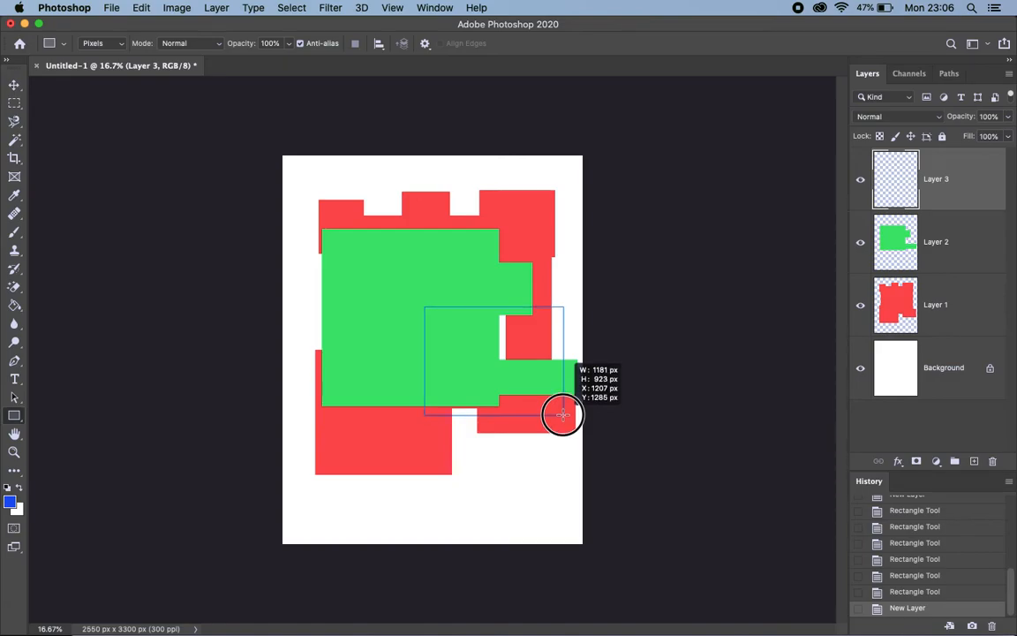
pyautogui.moveTo(562, 415); pyautogui.dragTo(562, 415)
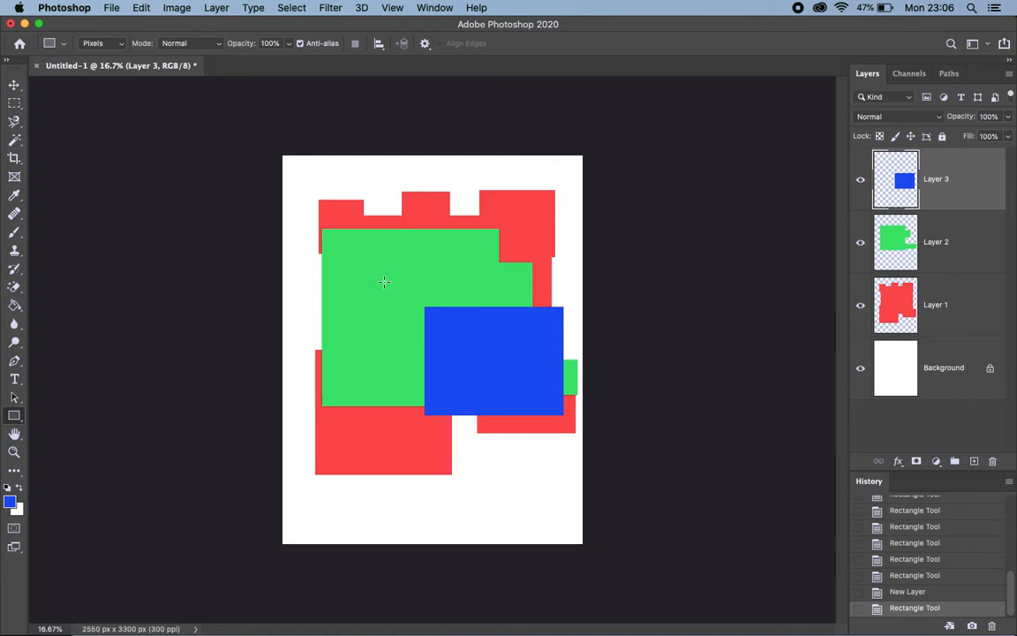
pyautogui.moveTo(371, 279); pyautogui.dragTo(516, 372)
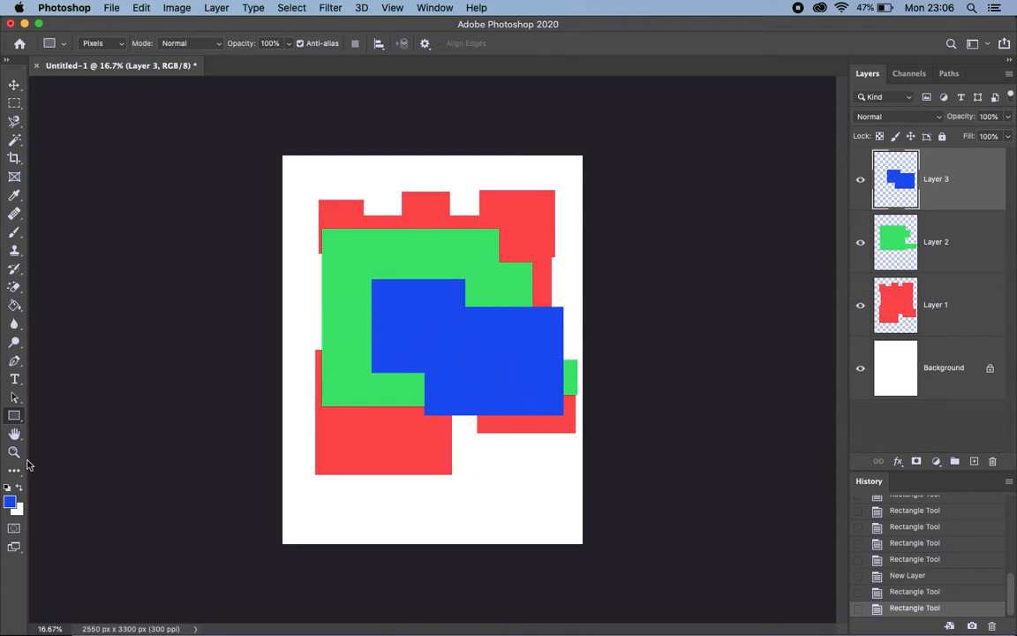
# Set the foreground colour to orange-yellow #f6c01a and add a new layer above Layer 3
pyautogui.click(9, 505)
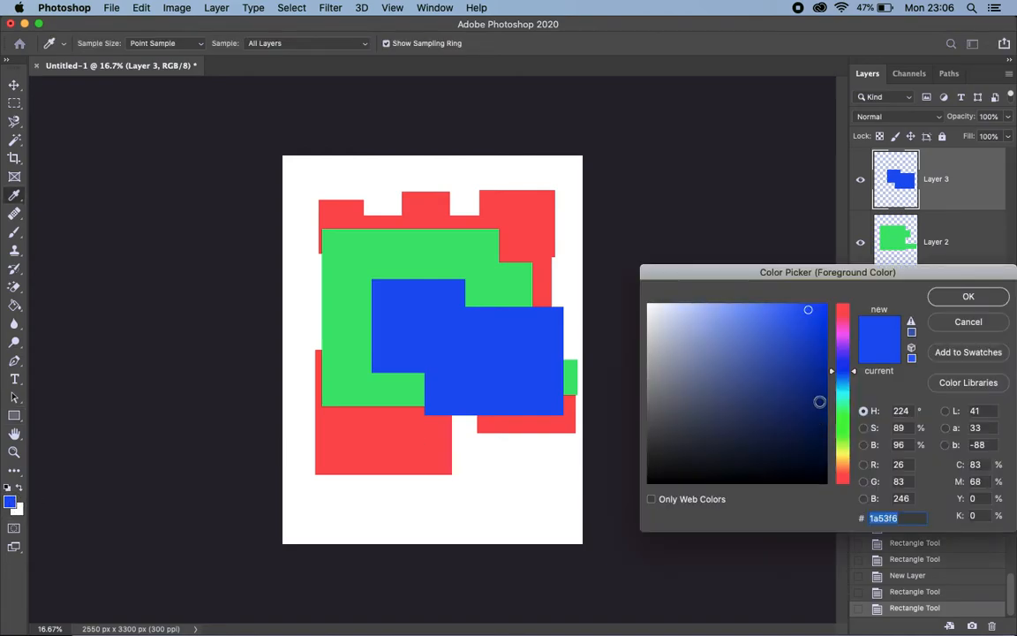
pyautogui.click(843, 461)
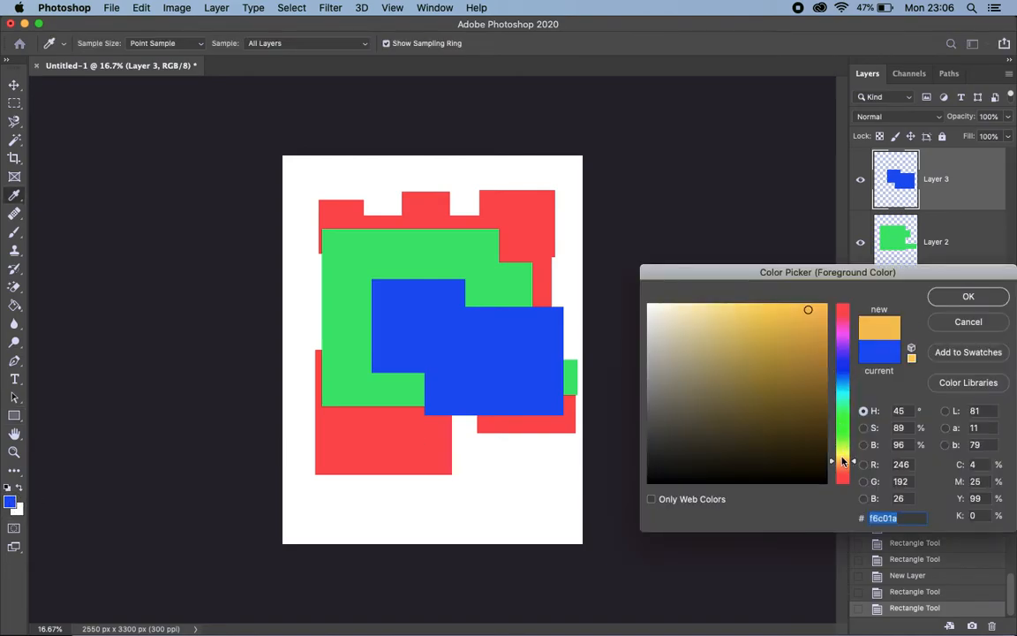
pyautogui.click(947, 297)
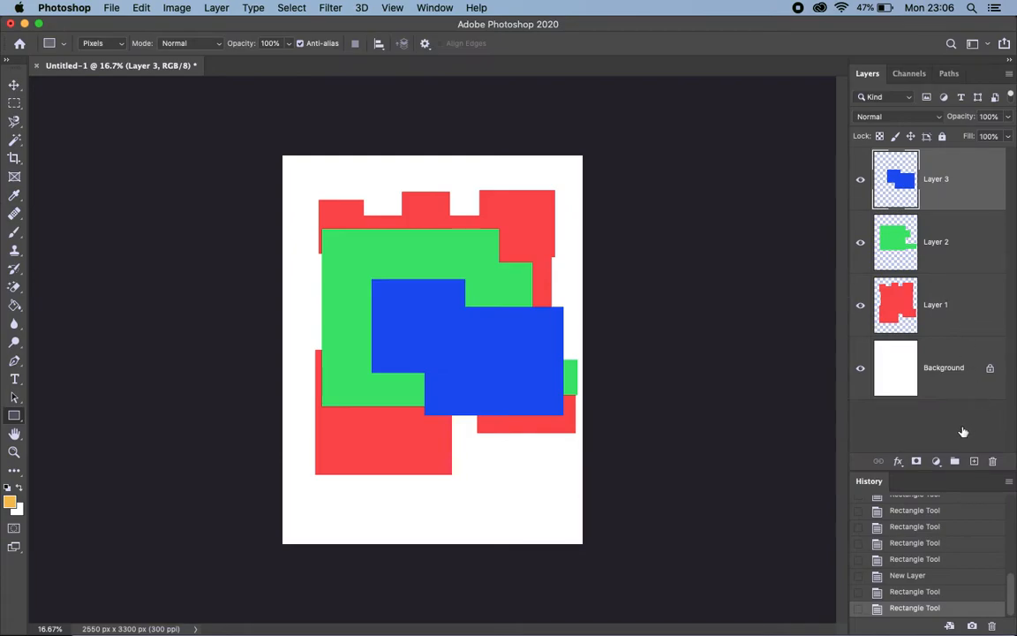
pyautogui.click(974, 461)
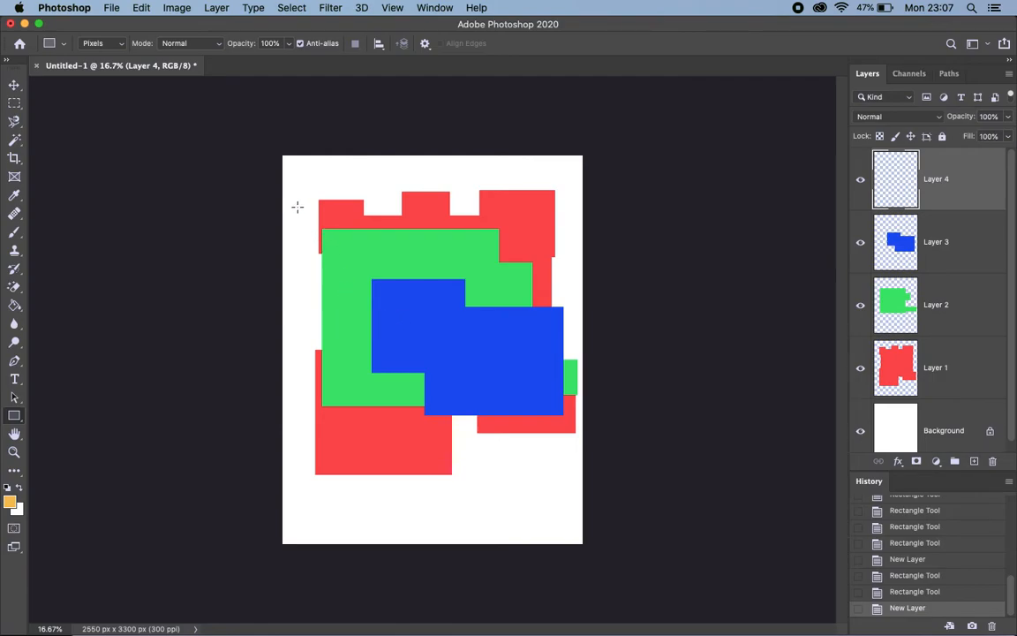
# Draw an orange rectangle over the artwork's upper-left corner and an orange square below the blue block on Layer 4
pyautogui.moveTo(294, 182); pyautogui.dragTo(418, 264)
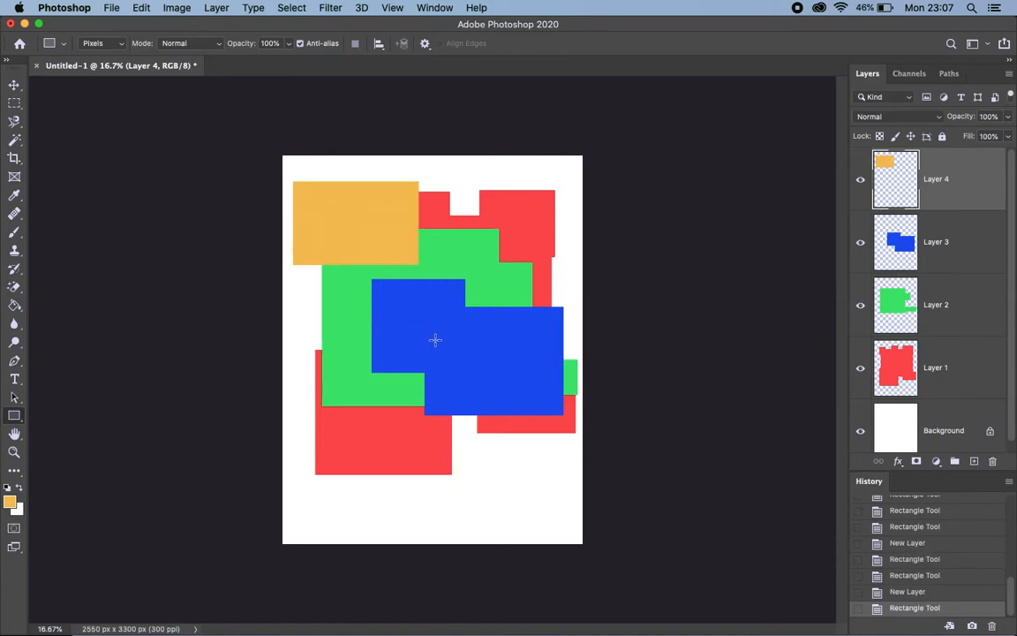
pyautogui.moveTo(466, 367); pyautogui.dragTo(429, 336)
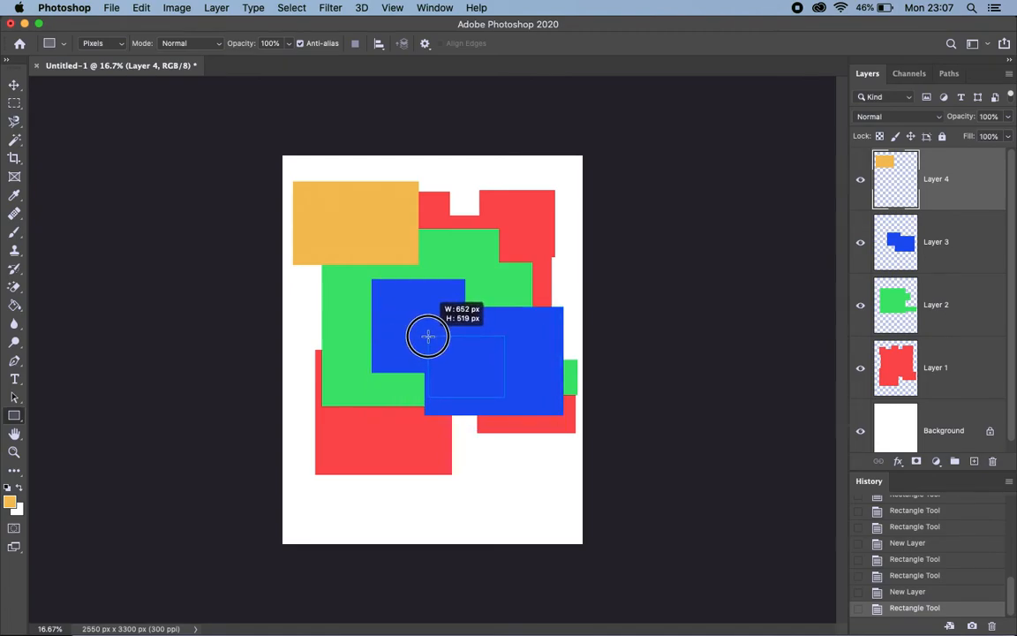
pyautogui.moveTo(428, 337); pyautogui.dragTo(418, 429)
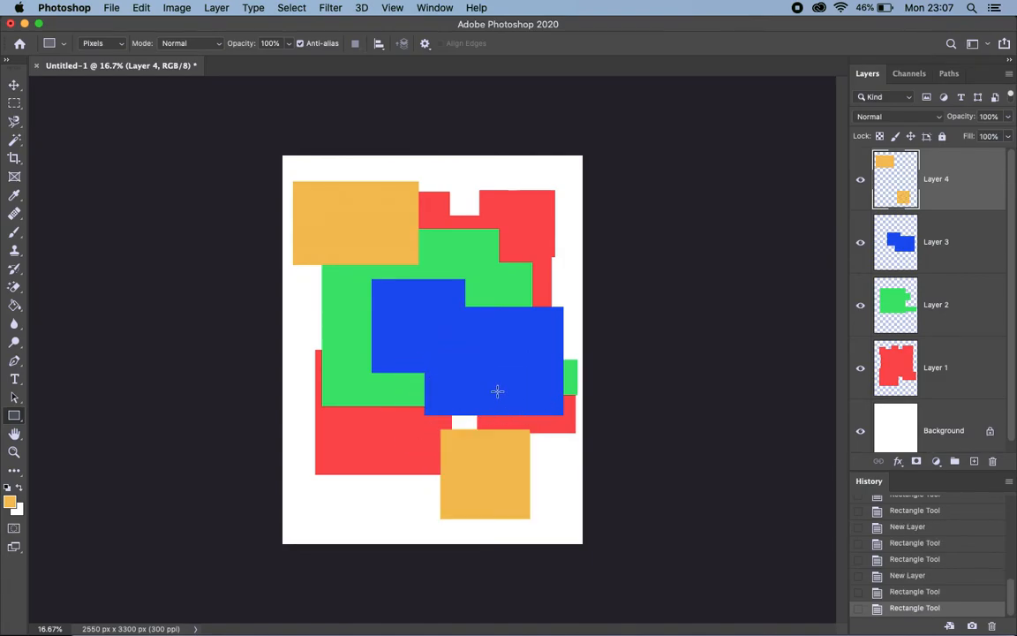
# Sample the blue block's colour and try to draw a blue rectangle over it on Layer 4
pyautogui.keyDown('alt'); pyautogui.click(477, 353); pyautogui.keyUp('alt')
pyautogui.moveTo(477, 353)
pyautogui.mouseDown()
pyautogui.moveTo(449, 334)
pyautogui.moveTo(462, 353)
pyautogui.mouseUp()
pyautogui.click(467, 356)
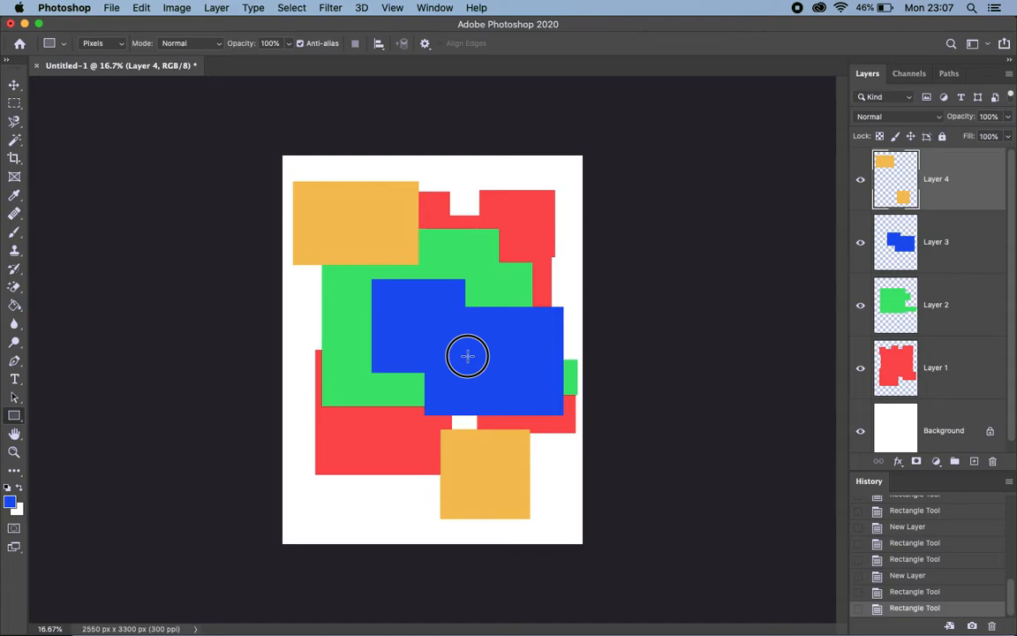
pyautogui.moveTo(467, 355); pyautogui.dragTo(383, 296)
pyautogui.press('super+z')
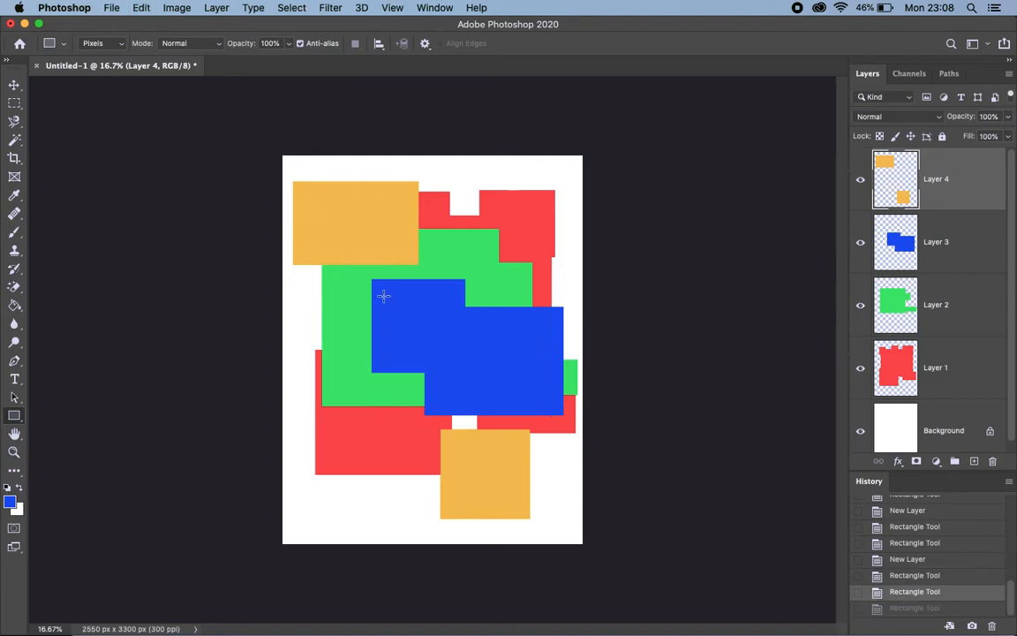
# Sample the orange from the upper-left rectangle and draw a small orange square inside the blue block on Layer 4
pyautogui.keyDown('alt'); pyautogui.click(501, 278); pyautogui.keyUp('alt')
pyautogui.keyDown('alt'); pyautogui.click(531, 230); pyautogui.keyUp('alt')
pyautogui.keyDown('alt'); pyautogui.click(411, 231); pyautogui.keyUp('alt')
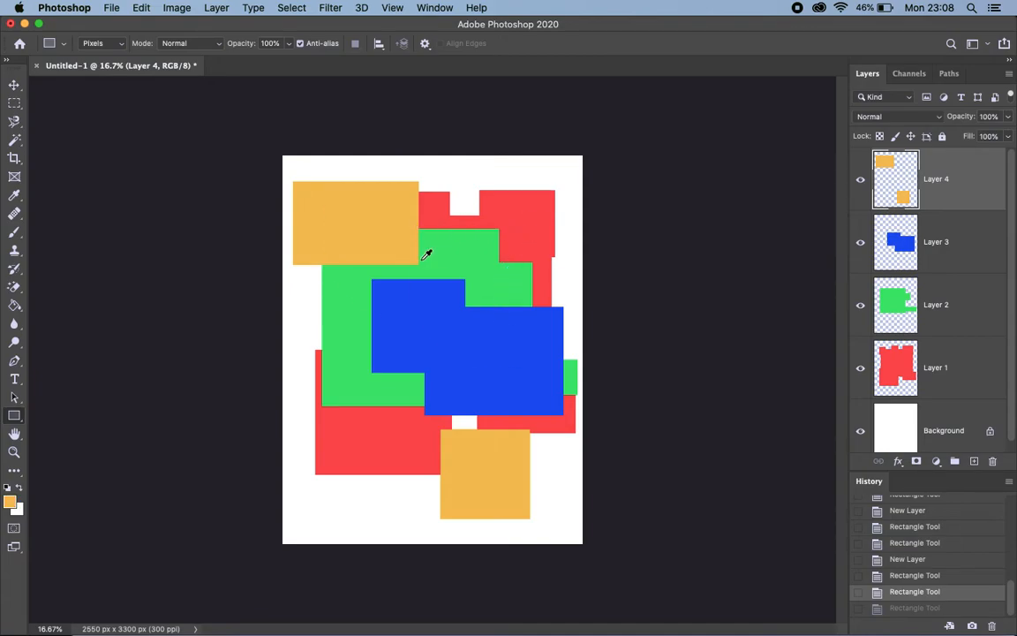
pyautogui.click(471, 369)
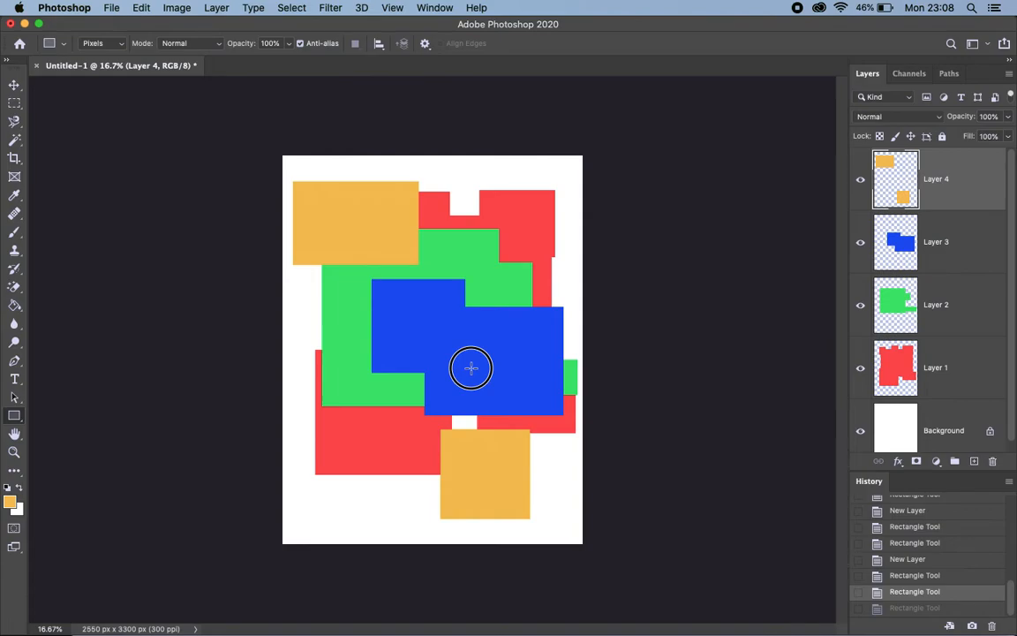
pyautogui.moveTo(471, 368); pyautogui.dragTo(448, 347)
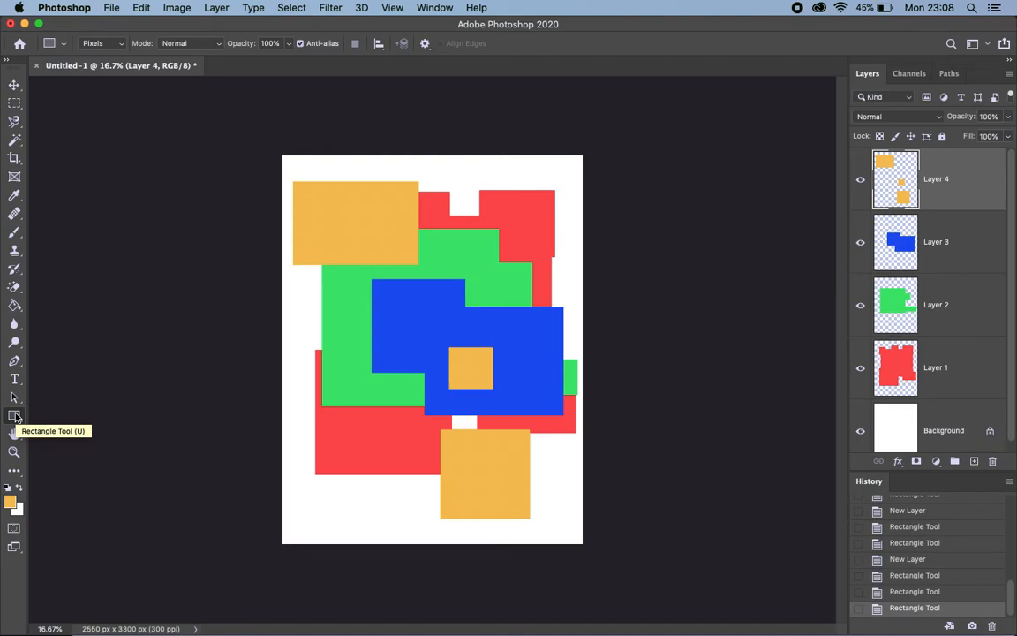
# Draw two orange rounded rectangles on Layer 4, one with a 50 px radius over the left edge and one with 200 px over the blue block's top
pyautogui.moveTo(16, 418); pyautogui.dragTo(57, 428)
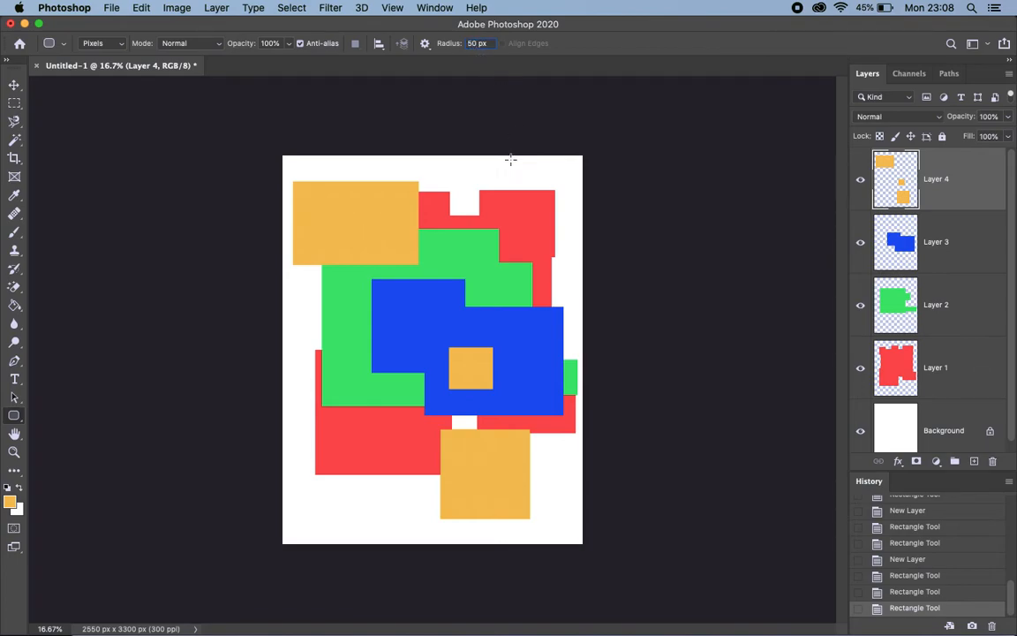
pyautogui.moveTo(311, 316); pyautogui.dragTo(389, 396)
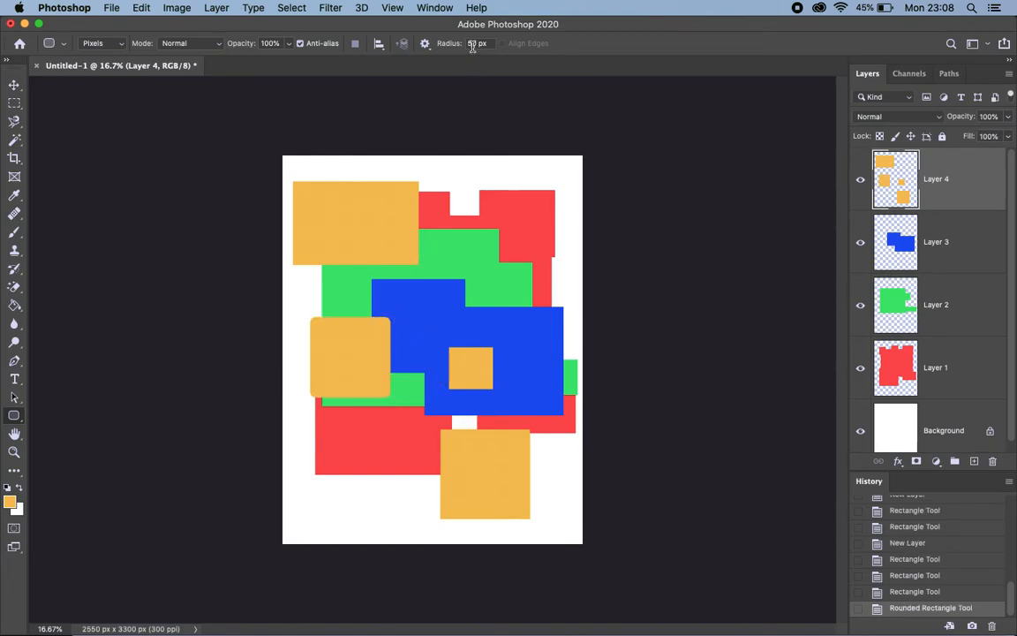
pyautogui.write('200')
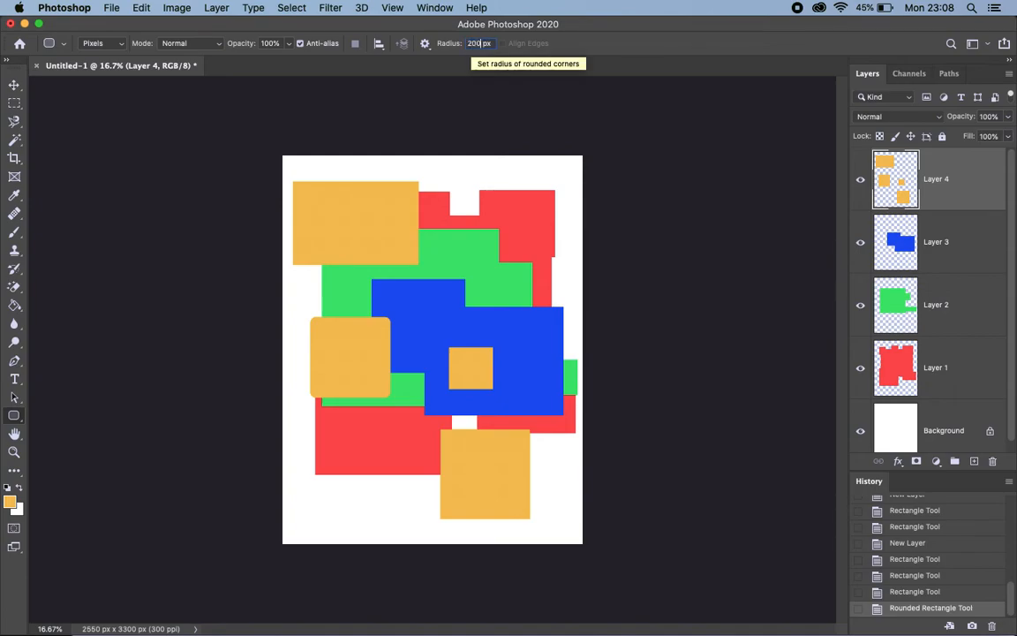
pyautogui.moveTo(435, 267); pyautogui.dragTo(539, 344)
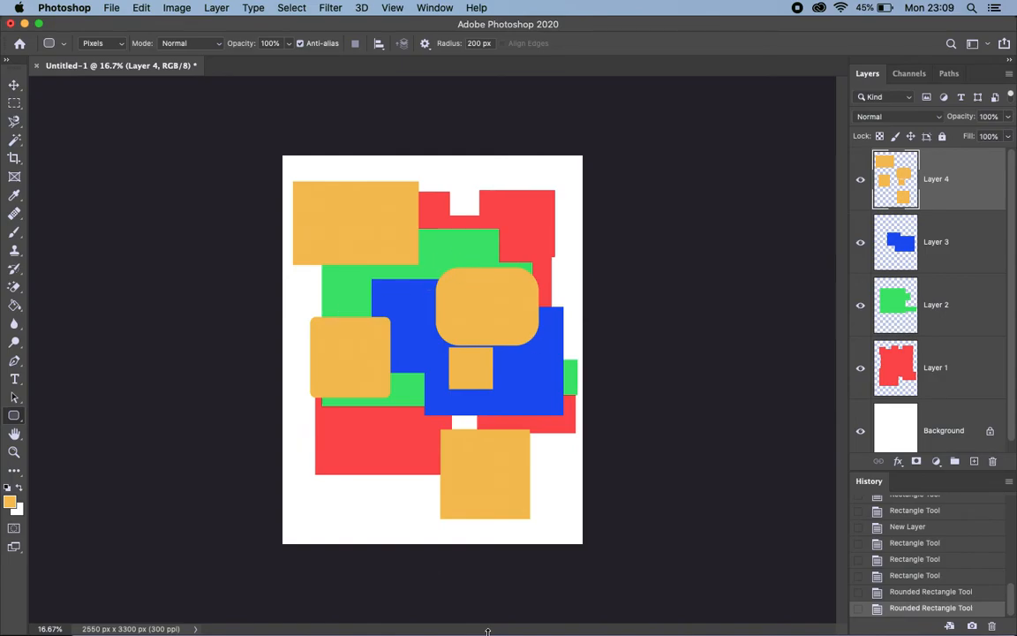
# Choose the Ellipse tool with a purple foreground colour and add a new layer above Layer 4
pyautogui.click(15, 415)
pyautogui.click(66, 440)
pyautogui.click(10, 501)
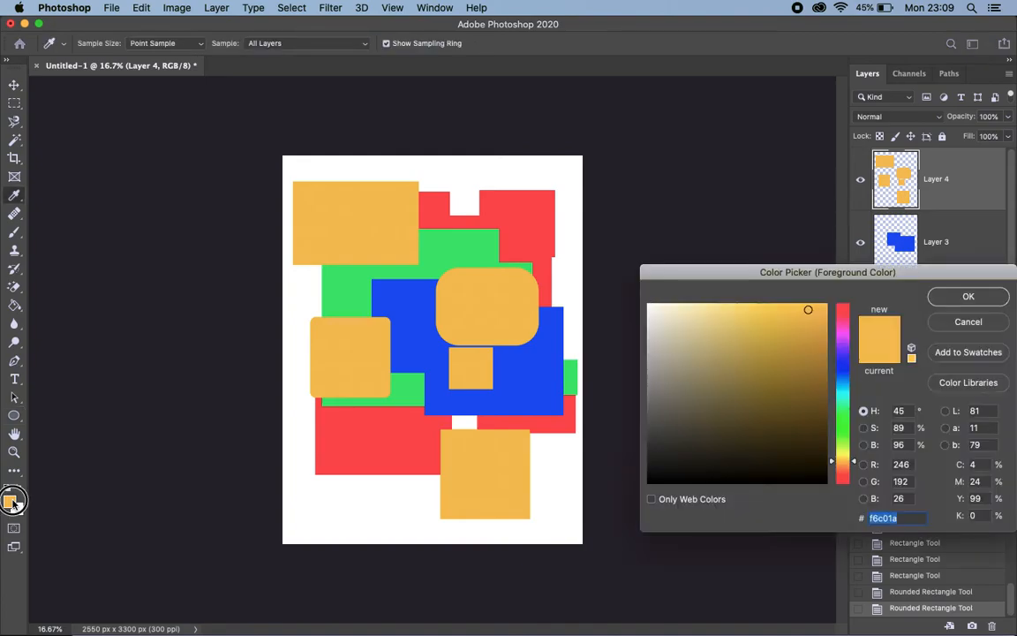
pyautogui.click(845, 344)
pyautogui.click(938, 297)
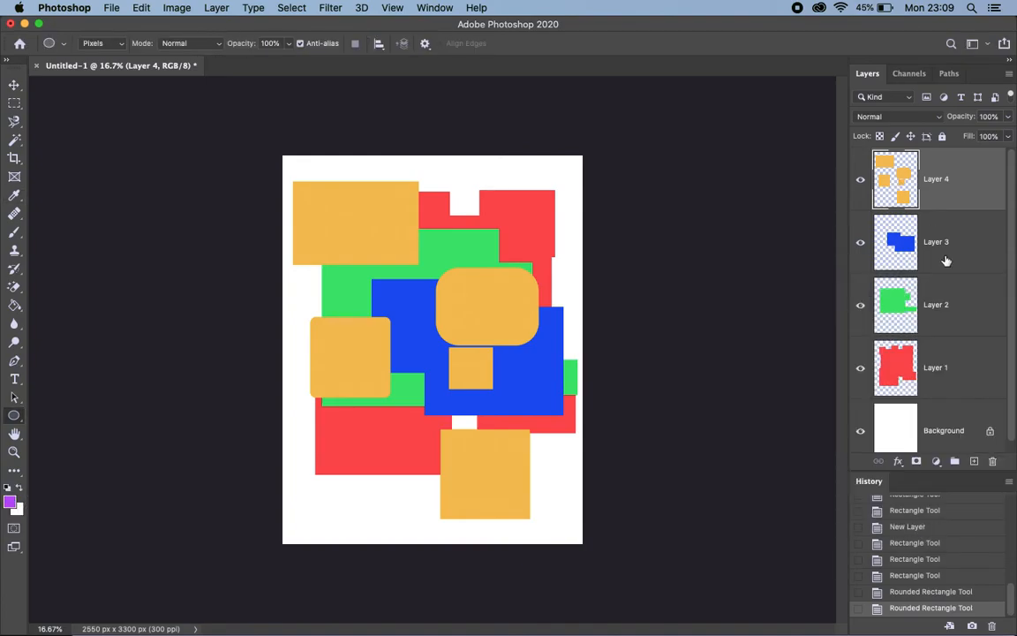
pyautogui.click(976, 461)
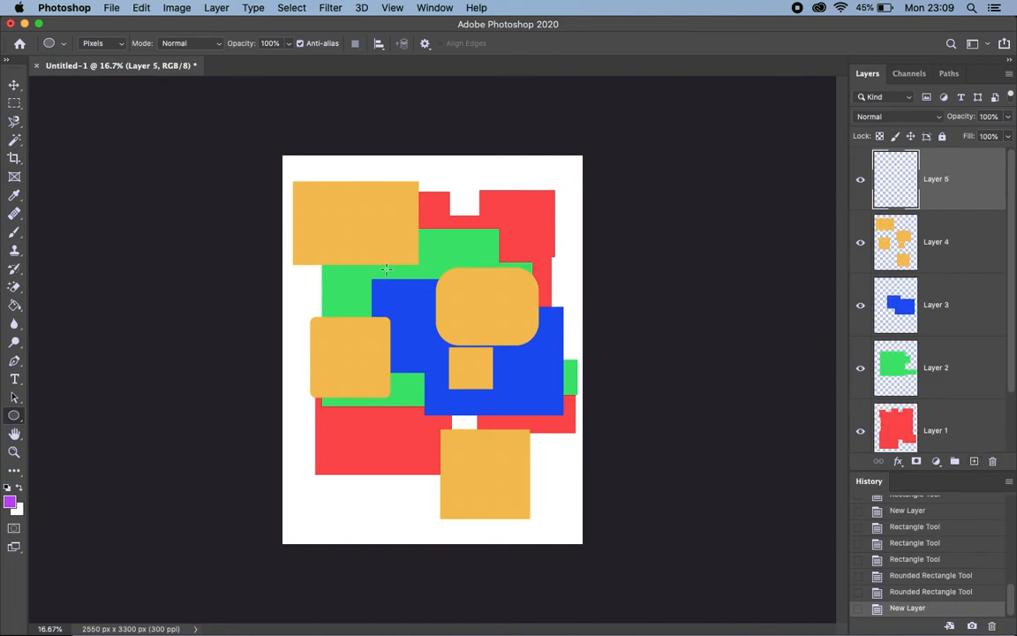
# Draw two purple ellipses on Layer 5, a circle over the artwork's centre and another ellipse near the page's lower edge
pyautogui.moveTo(369, 238)
pyautogui.mouseDown()
pyautogui.moveTo(486, 327)
pyautogui.moveTo(478, 394)
pyautogui.moveTo(521, 400)
pyautogui.moveTo(553, 479)
pyautogui.moveTo(566, 477)
pyautogui.moveTo(508, 363)
pyautogui.moveTo(399, 235)
pyautogui.moveTo(567, 390)
pyautogui.moveTo(533, 365)
pyautogui.mouseUp()
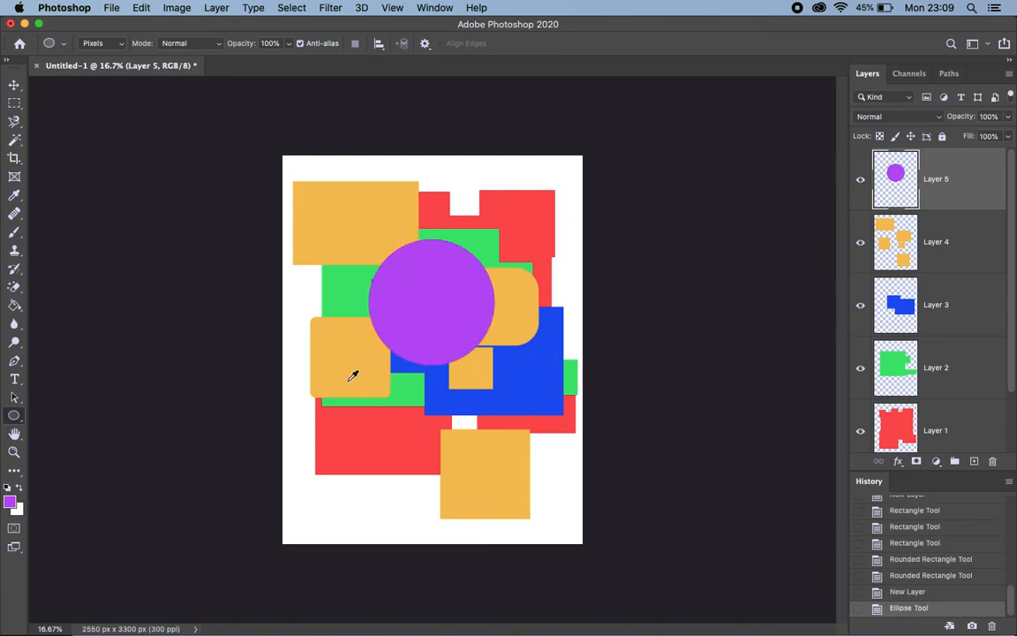
pyautogui.click(347, 381)
pyautogui.moveTo(347, 380); pyautogui.dragTo(471, 535)
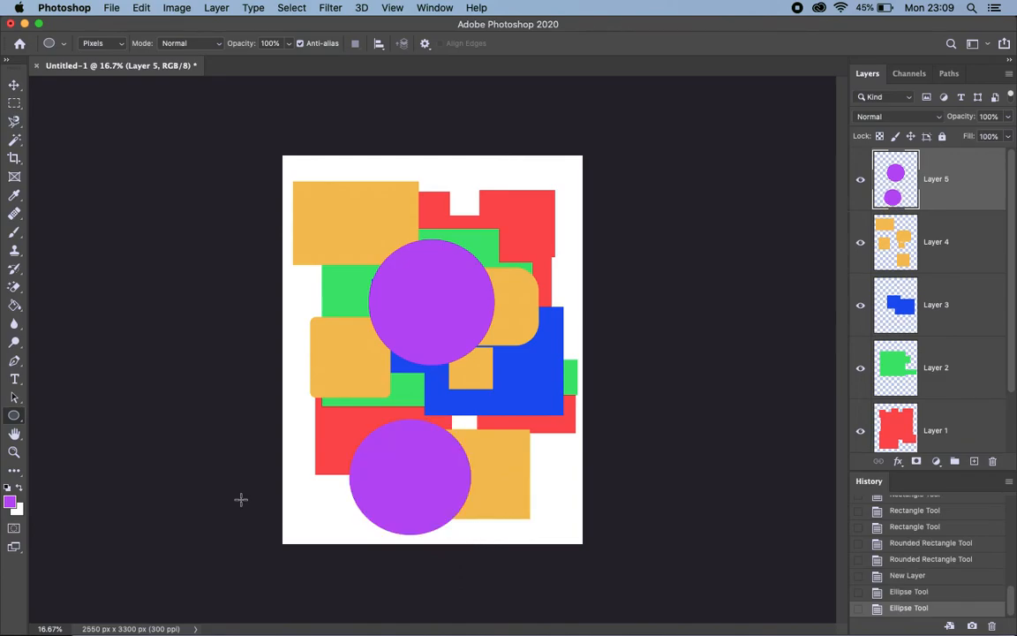
# Draw a purple 8-sided polygon over the upper-left orange rectangle on Layer 5
pyautogui.click(14, 414)
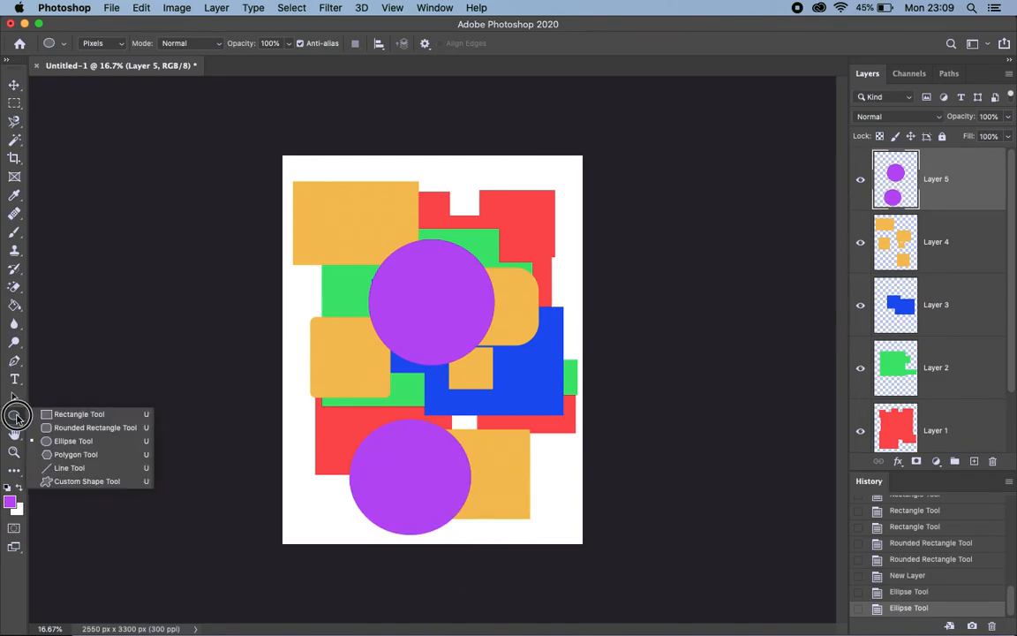
pyautogui.click(63, 454)
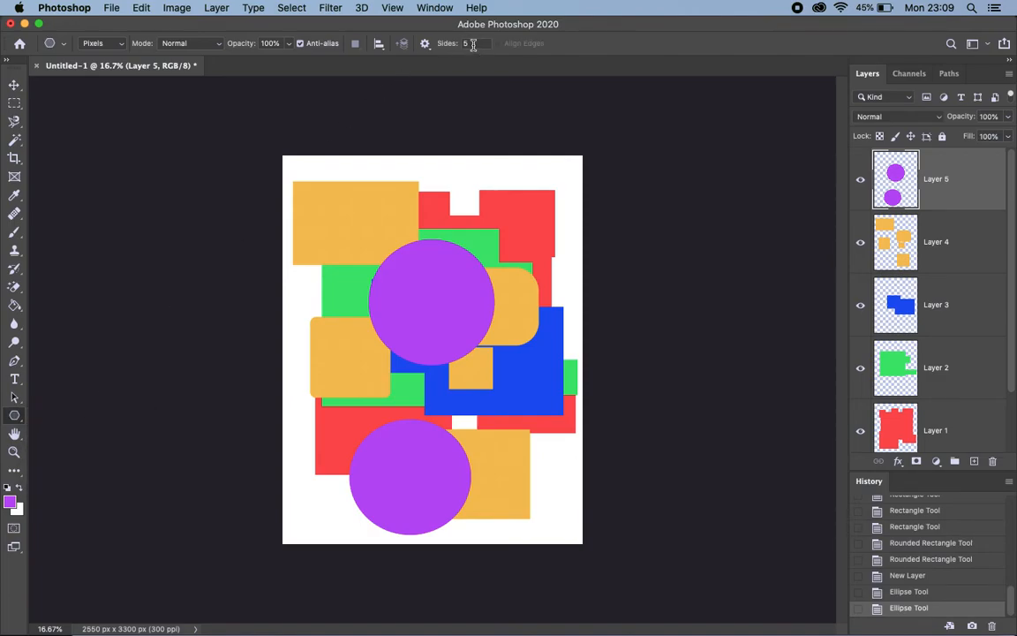
pyautogui.write('8')
pyautogui.moveTo(345, 209); pyautogui.dragTo(390, 227)
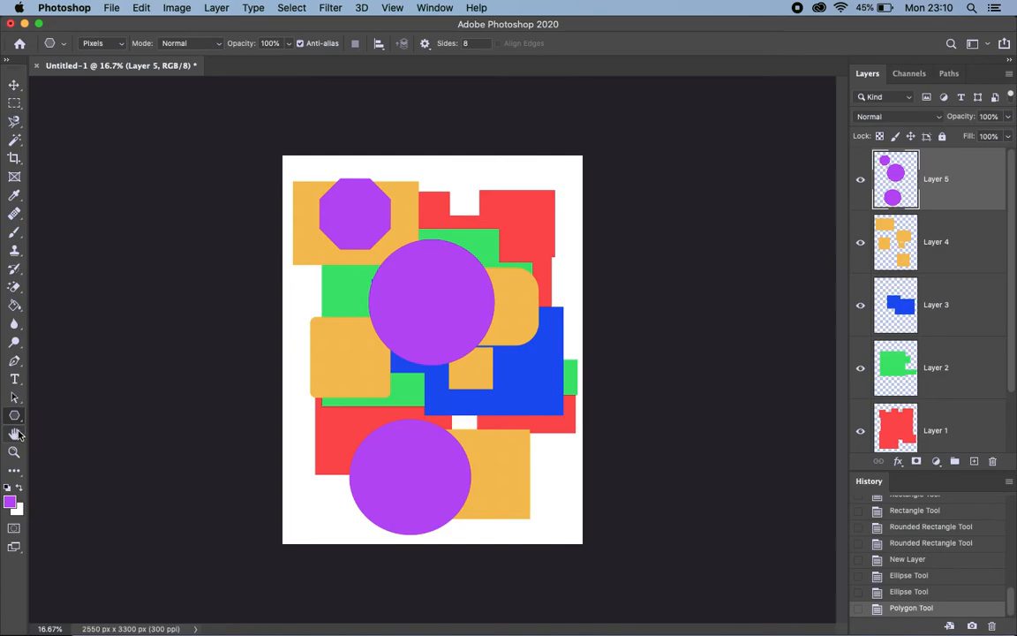
# Draw a slightly sloping 1 px purple line across the upper red block on Layer 5 with the Line tool
pyautogui.moveTo(15, 415); pyautogui.dragTo(64, 466)
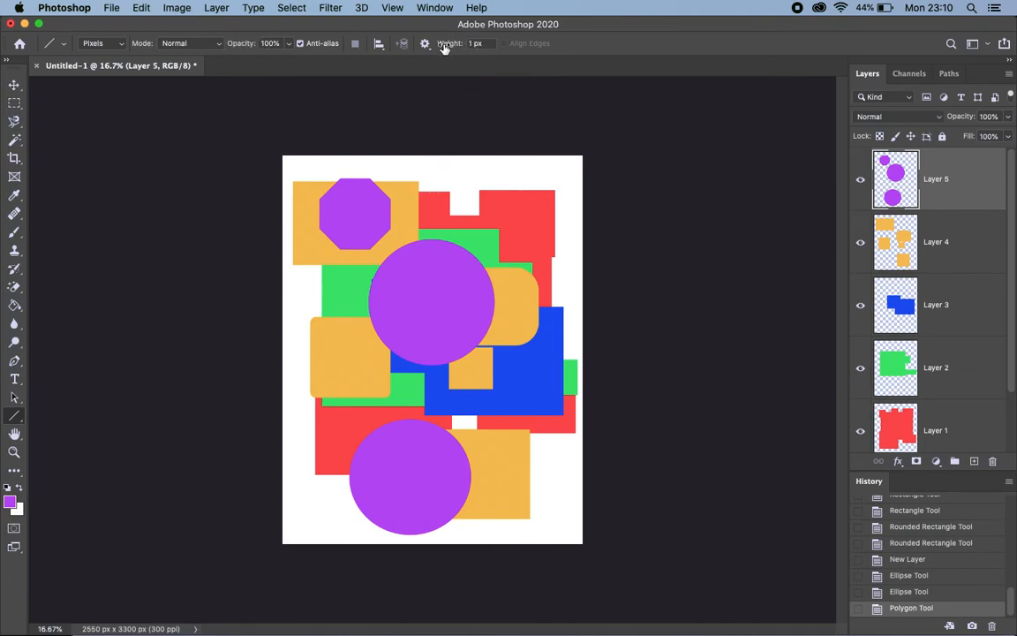
pyautogui.moveTo(414, 204); pyautogui.dragTo(566, 196)
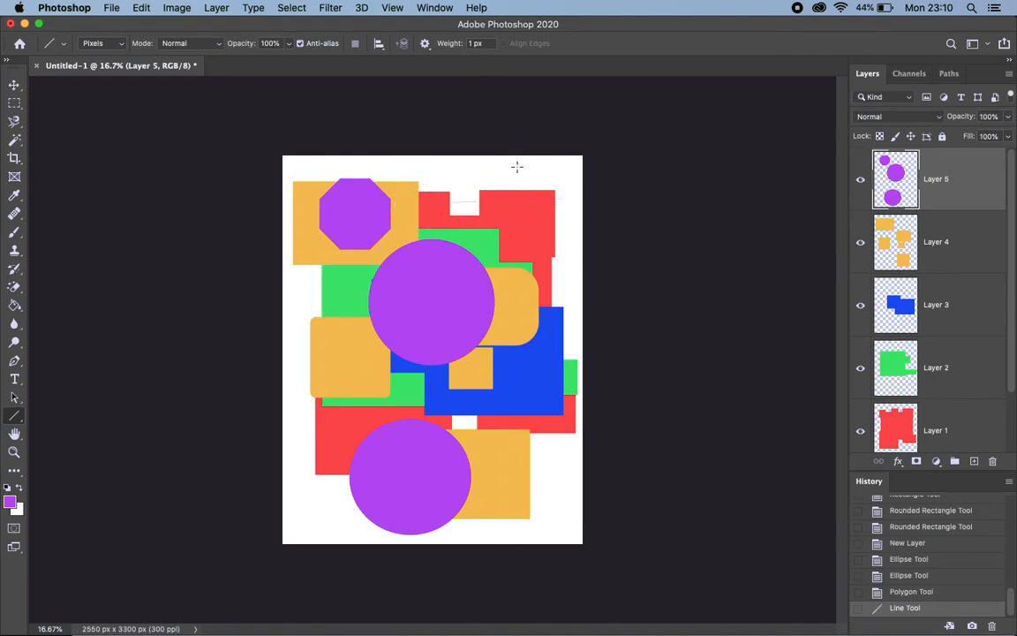
pyautogui.scroll(3, 508, 204)
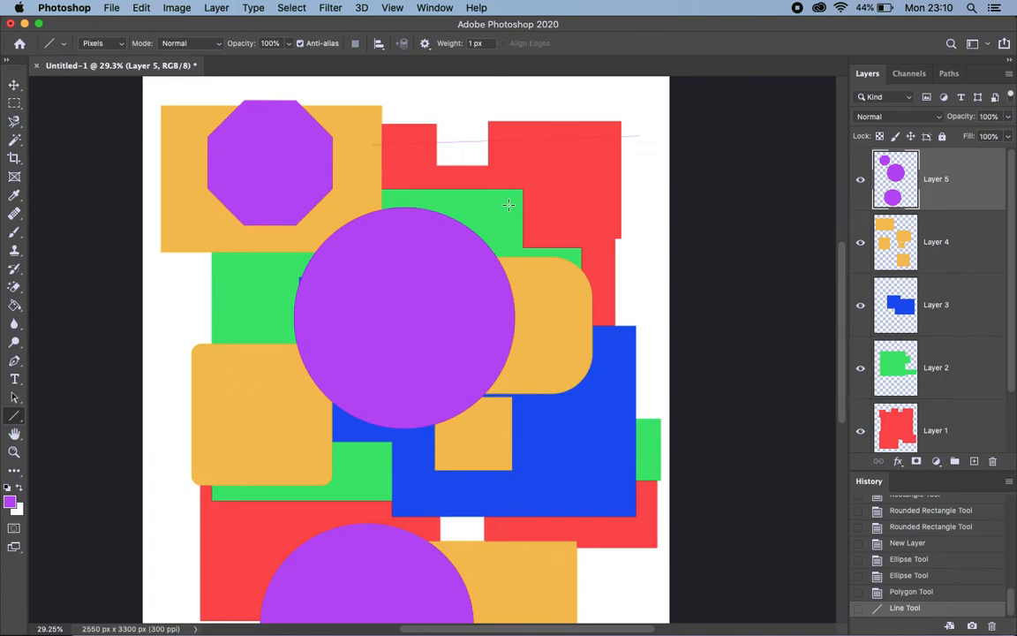
pyautogui.scroll(2, 509, 205)
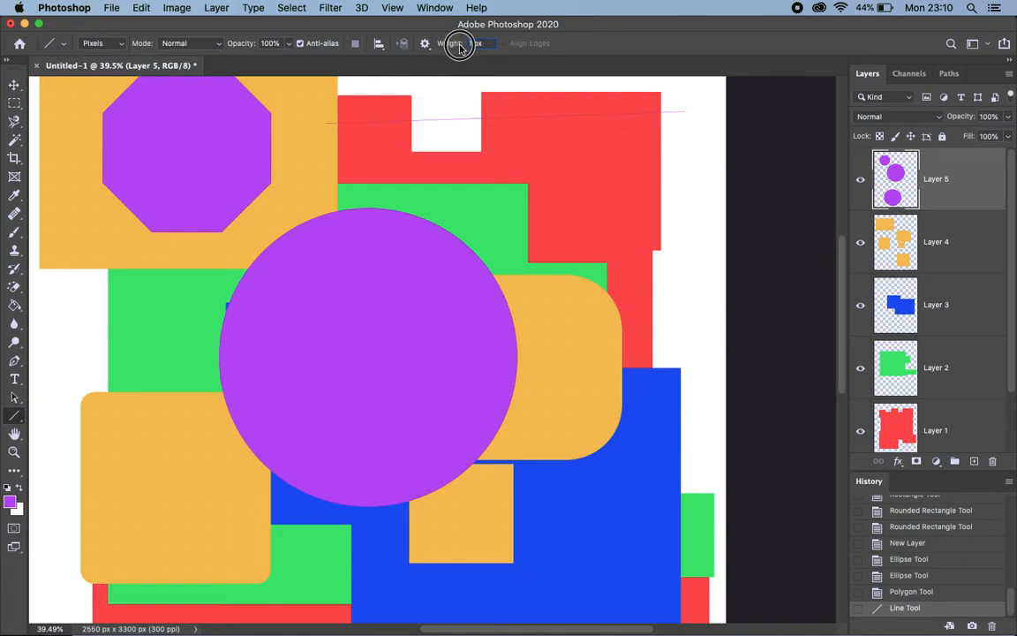
# Set the Line tool's weight to 10 px and draw a second slightly sloping purple line below the thin one on Layer 5
pyautogui.write('110')
pyautogui.moveTo(315, 175); pyautogui.dragTo(690, 155)
pyautogui.scroll(-5, 427, 211)
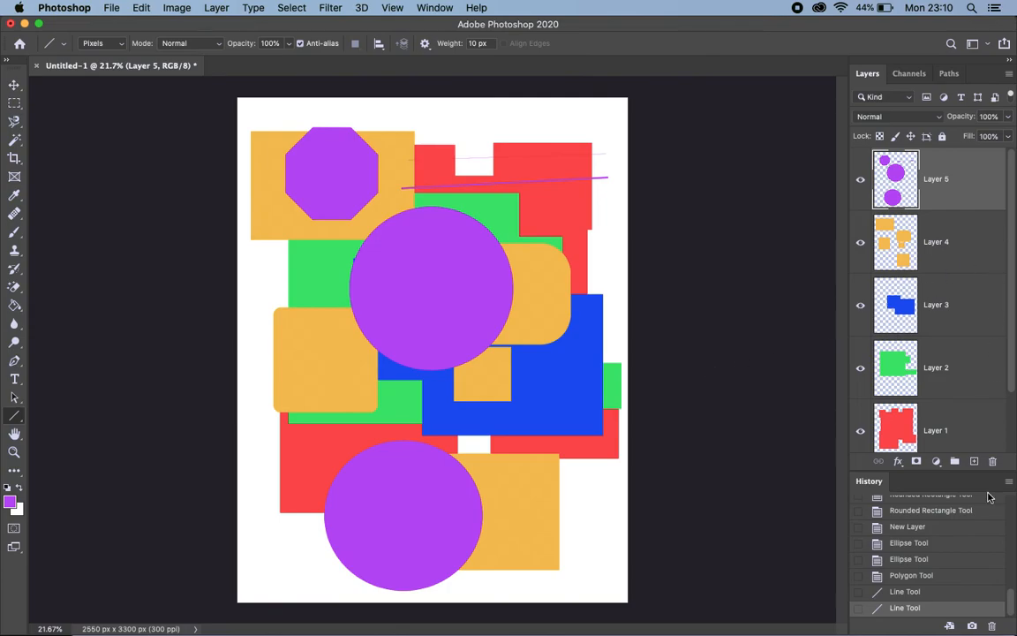
# Add a new layer above Layer 5 and set the foreground colour to pink, f61ab0
pyautogui.click(974, 461)
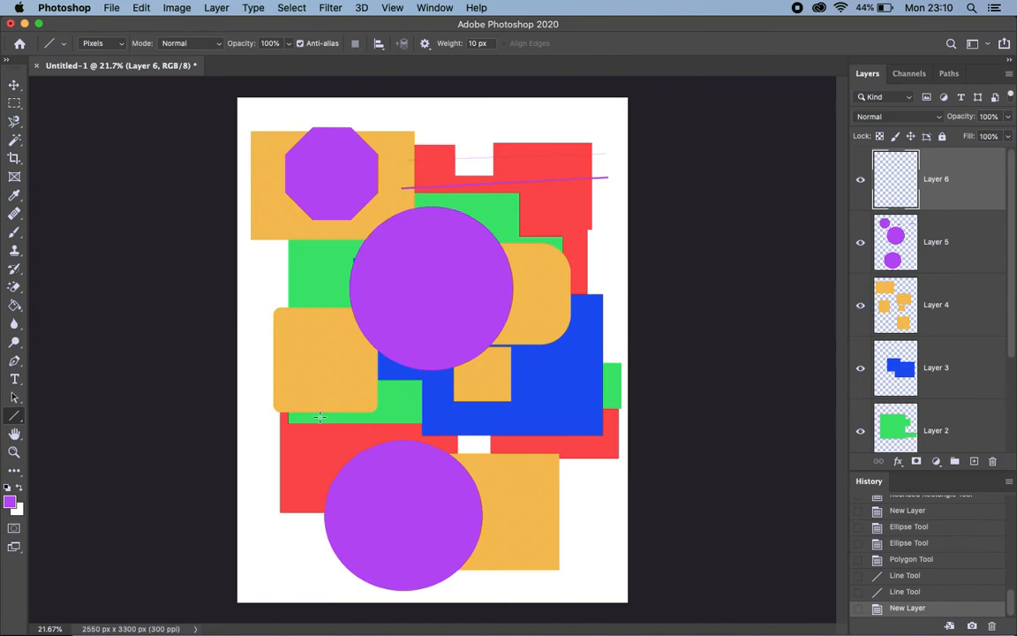
pyautogui.click(11, 502)
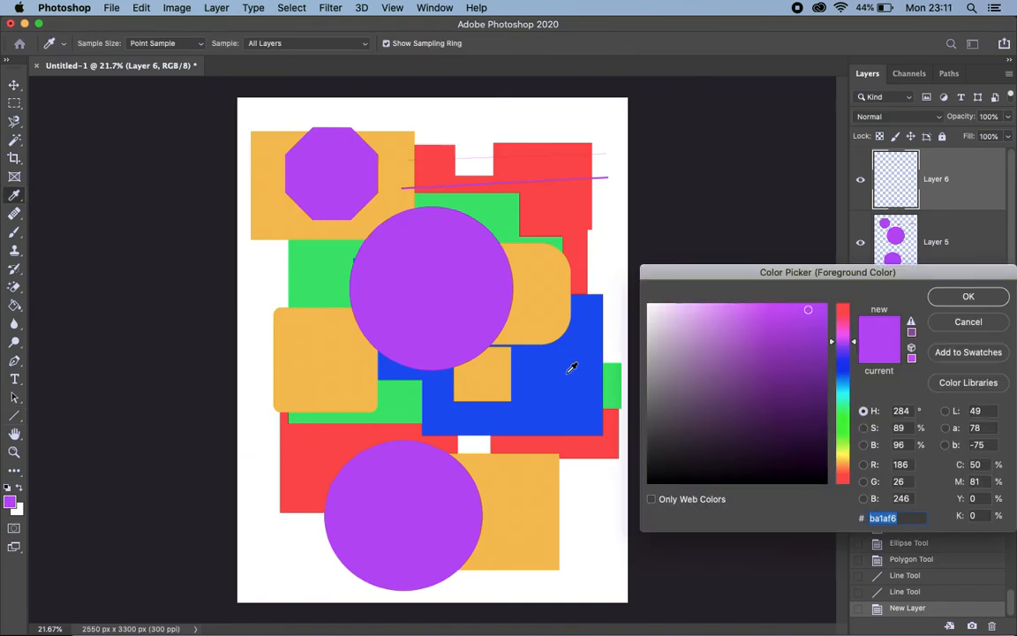
pyautogui.click(843, 324)
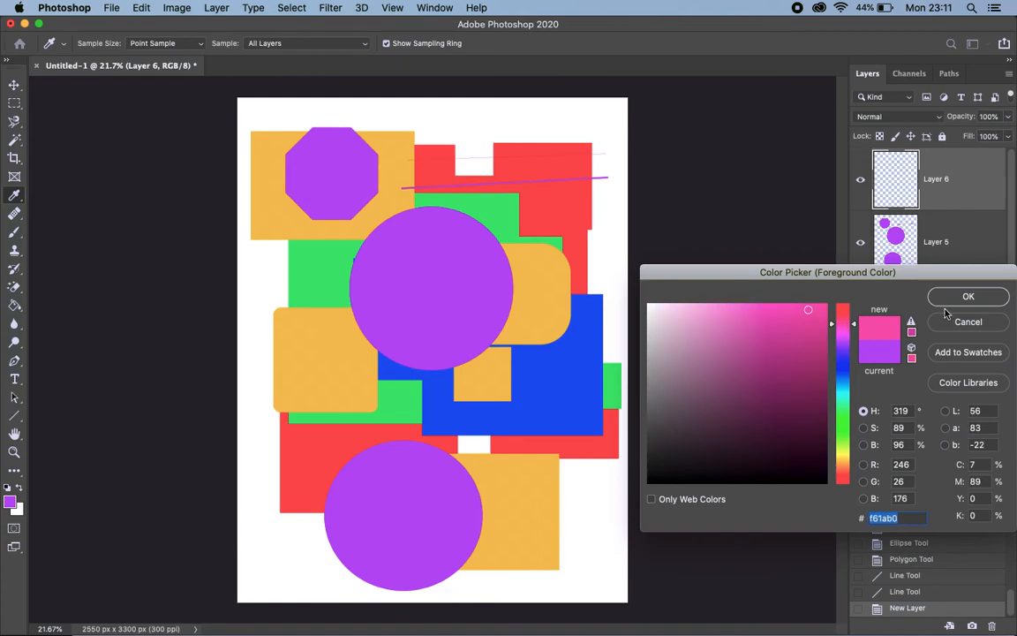
pyautogui.click(968, 296)
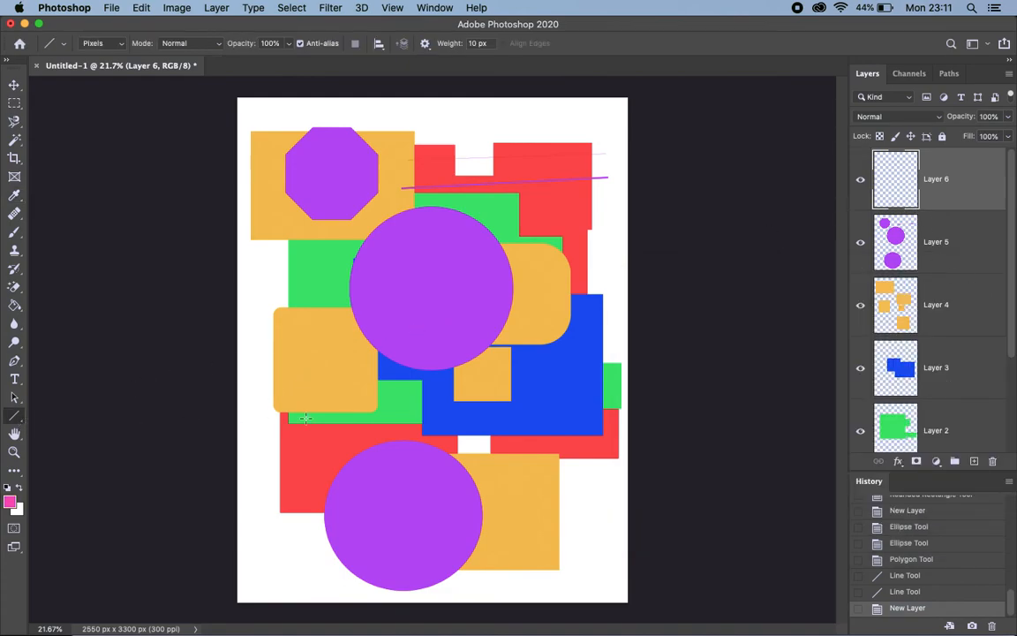
# Draw four 10 px pink lines on Layer 6: one horizontal, one vertical, one diagonal across the central circle and one steeply sloping into the lower circle
pyautogui.moveTo(269, 398)
pyautogui.mouseDown()
pyautogui.moveTo(612, 412)
pyautogui.moveTo(401, 402)
pyautogui.moveTo(294, 417)
pyautogui.moveTo(357, 395)
pyautogui.moveTo(595, 400)
pyautogui.moveTo(563, 458)
pyautogui.moveTo(520, 490)
pyautogui.moveTo(460, 504)
pyautogui.moveTo(445, 497)
pyautogui.moveTo(365, 548)
pyautogui.moveTo(295, 556)
pyautogui.moveTo(270, 357)
pyautogui.moveTo(272, 220)
pyautogui.moveTo(422, 275)
pyautogui.moveTo(527, 350)
pyautogui.moveTo(577, 365)
pyautogui.mouseUp()
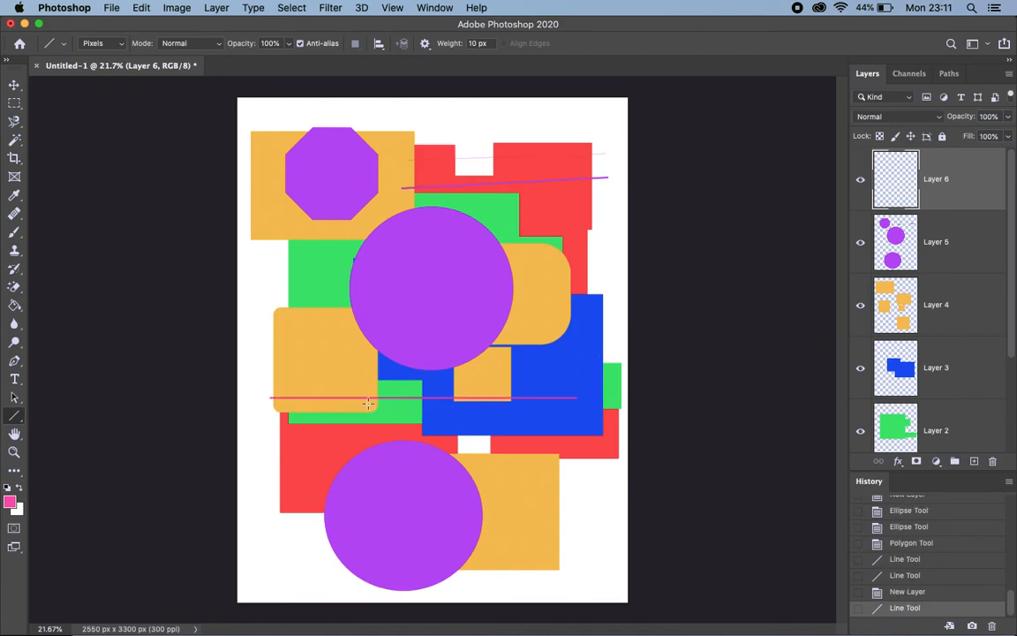
pyautogui.moveTo(304, 319); pyautogui.dragTo(297, 564)
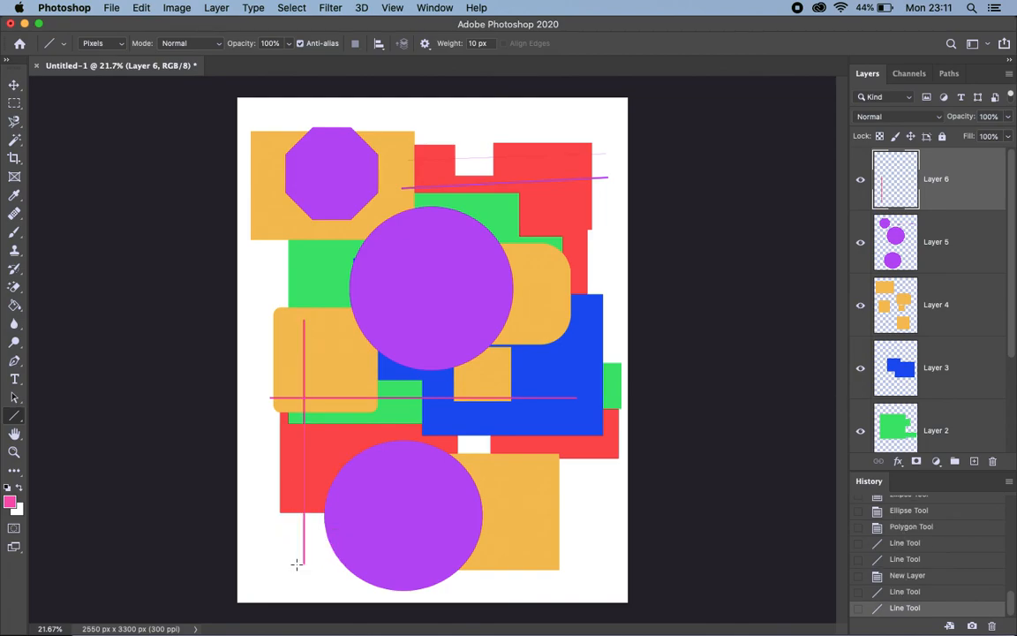
pyautogui.moveTo(333, 376); pyautogui.dragTo(486, 210)
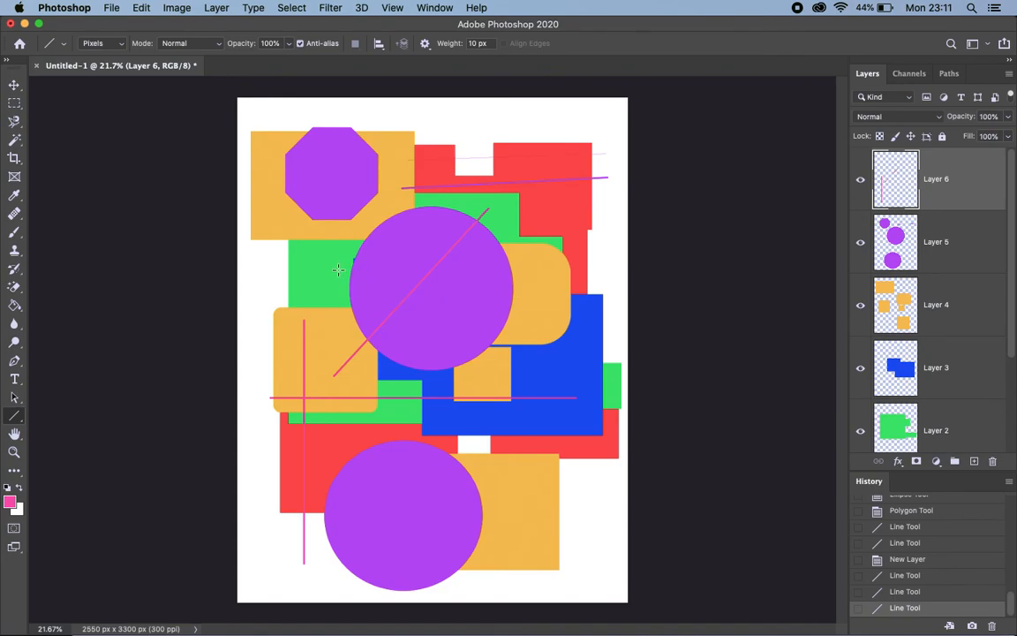
pyautogui.moveTo(317, 272); pyautogui.dragTo(383, 519)
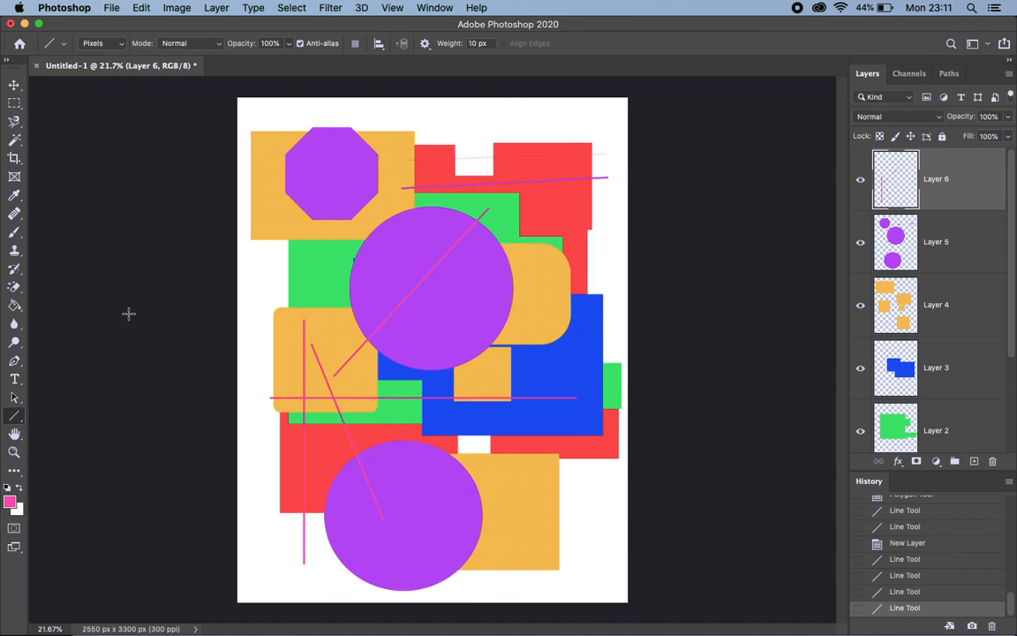
pyautogui.rightClick(14, 416)
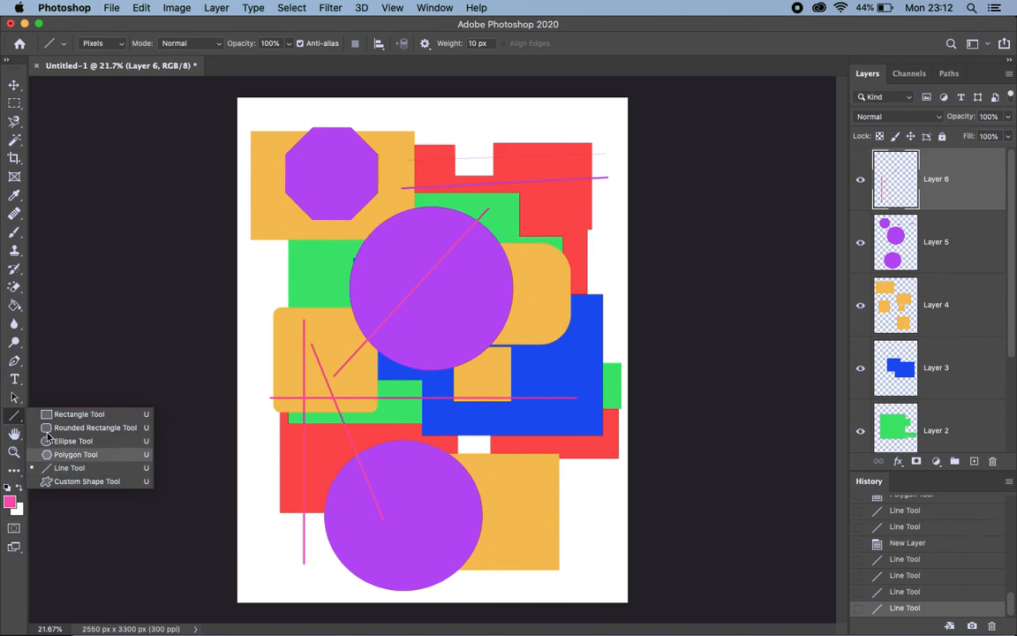
pyautogui.click(13, 419)
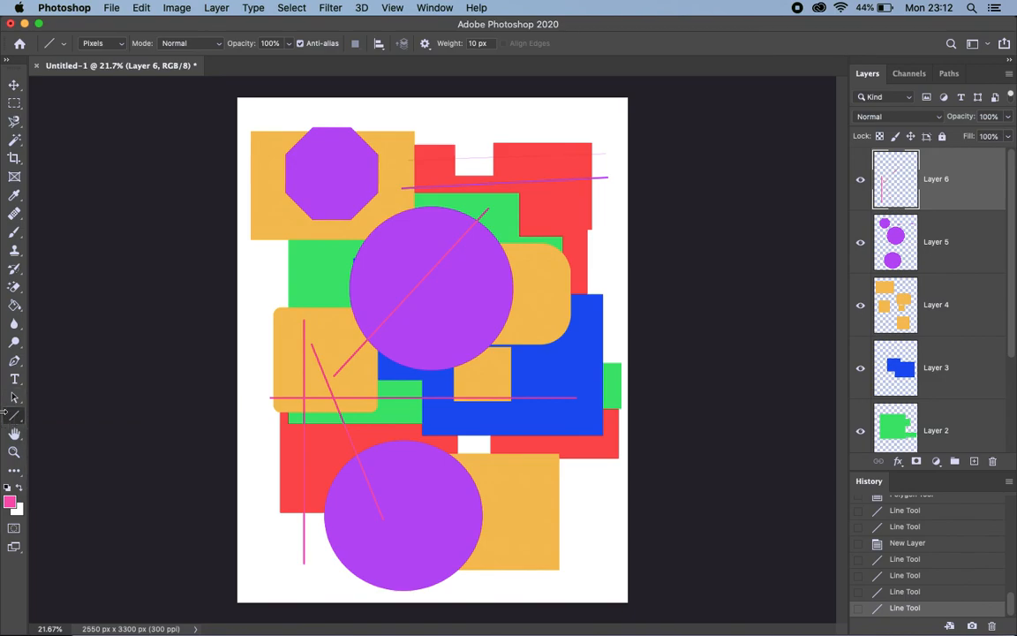